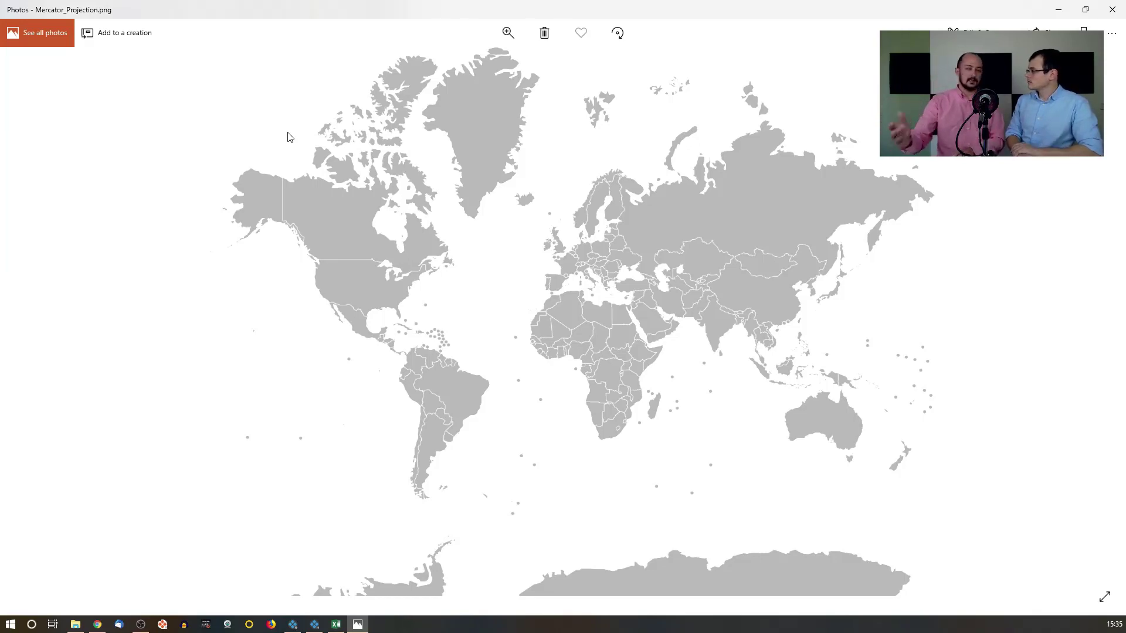
- Switch from the map picture to ARCHLine.XP, and list the materials used in the model with the staircase wall in view
left_click(1059, 10)
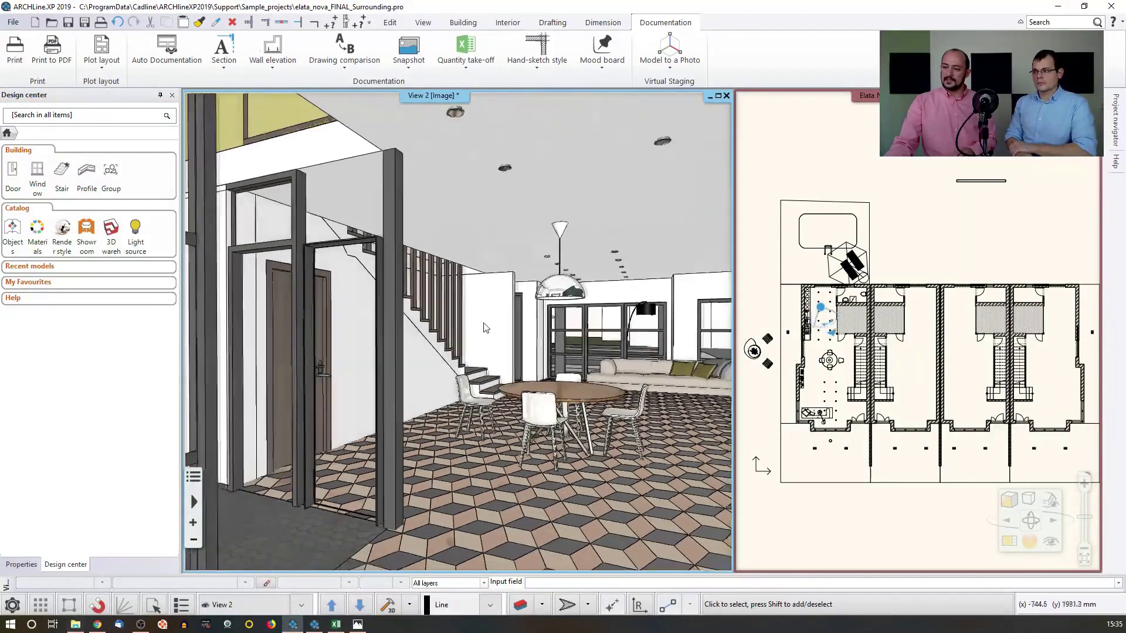
mouse_move(485, 328)
right_mouse_down()
mouse_move(527, 351)
mouse_move(605, 355)
mouse_move(479, 354)
right_mouse_up()
scroll(528, 352, "up", 3)
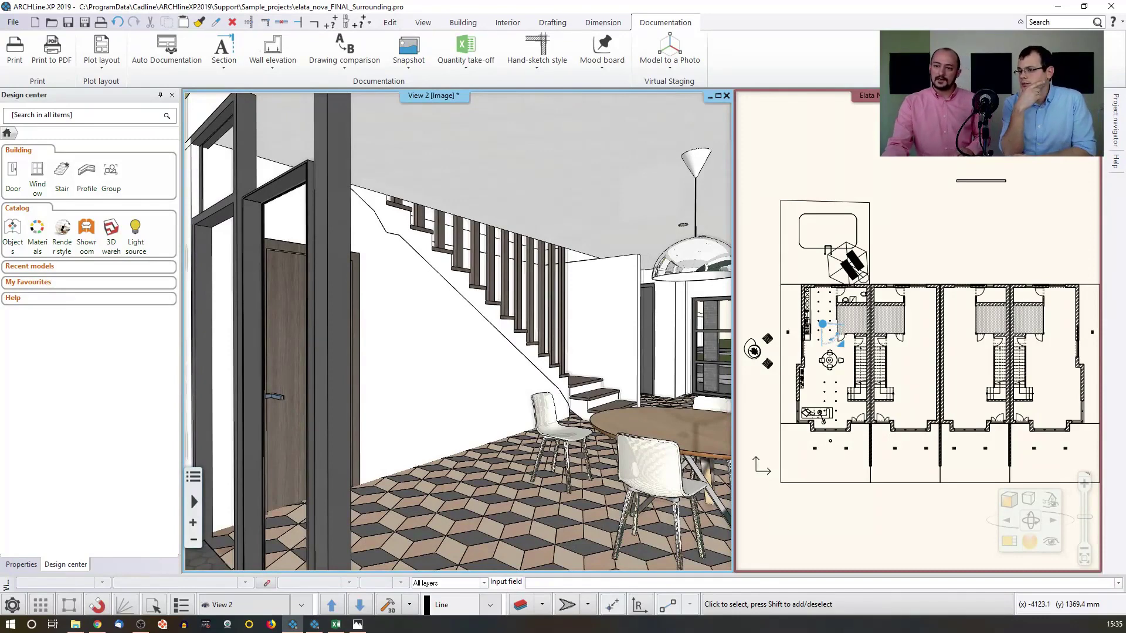
left_click(37, 229)
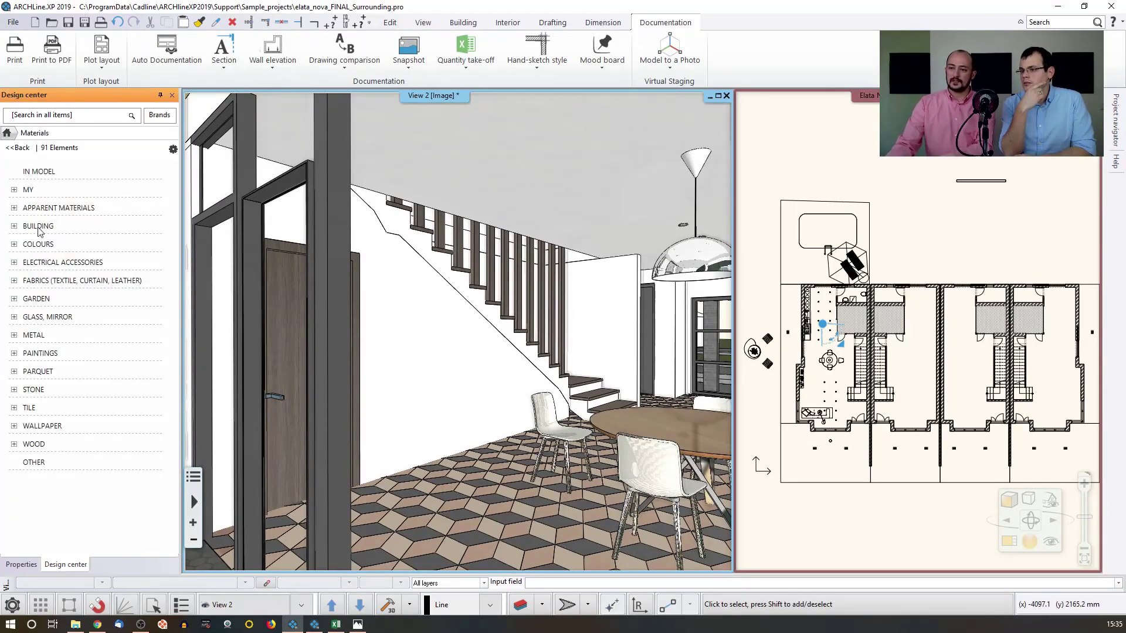
left_click(39, 172)
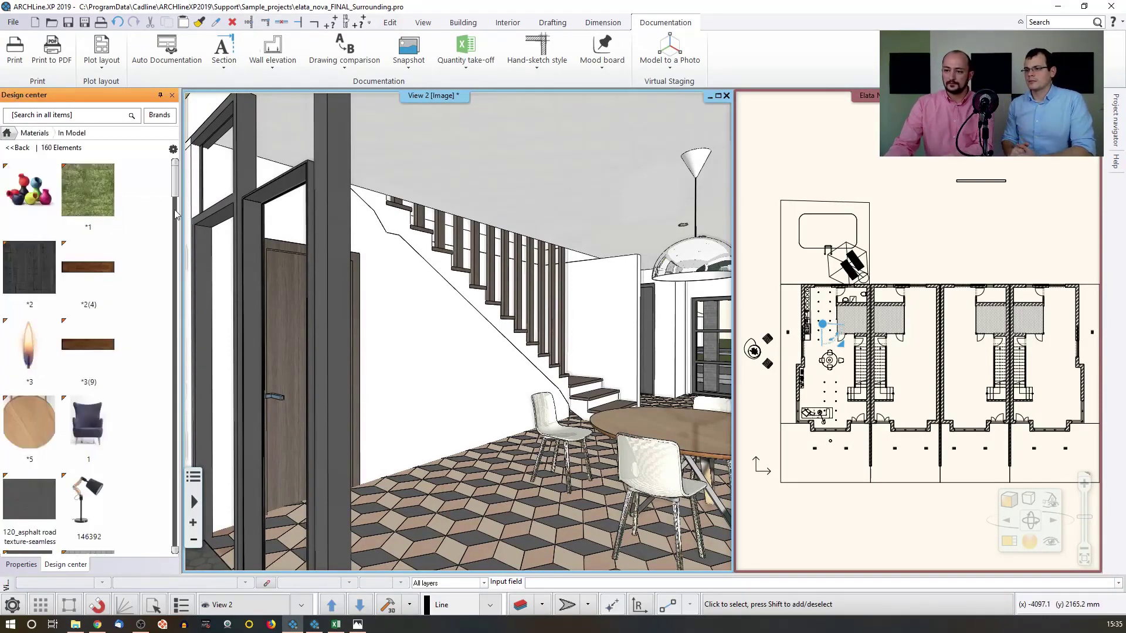
- Apply the dark in-model material *2 to the wall beneath the staircase
mouse_move(32, 285)
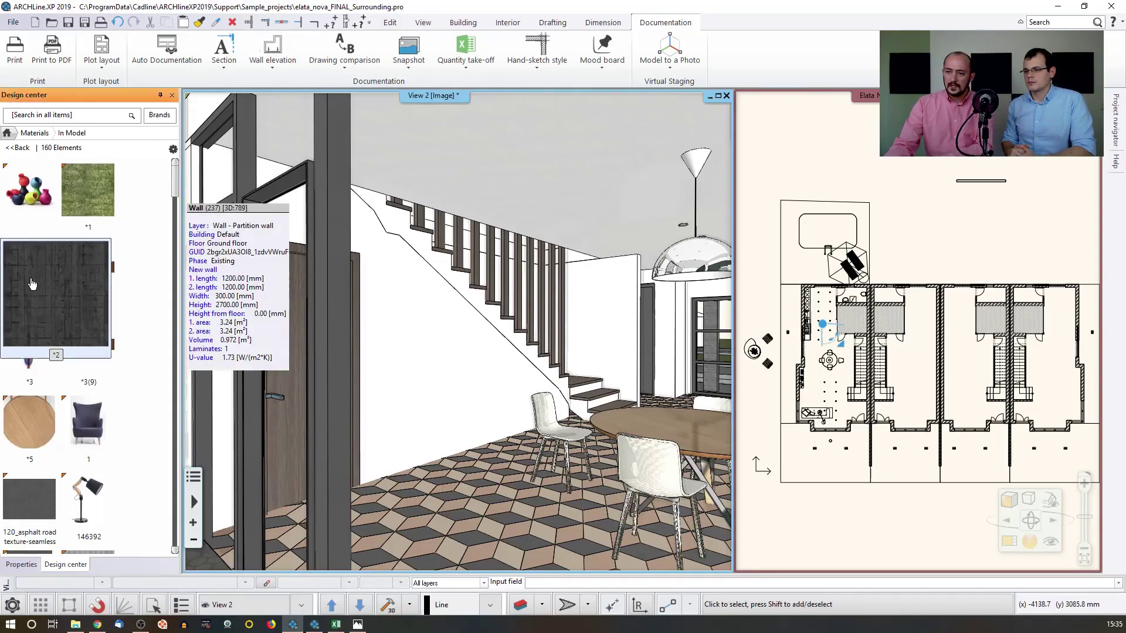
mouse_move(33, 284)
left_mouse_down()
mouse_move(477, 395)
mouse_move(434, 378)
left_mouse_up()
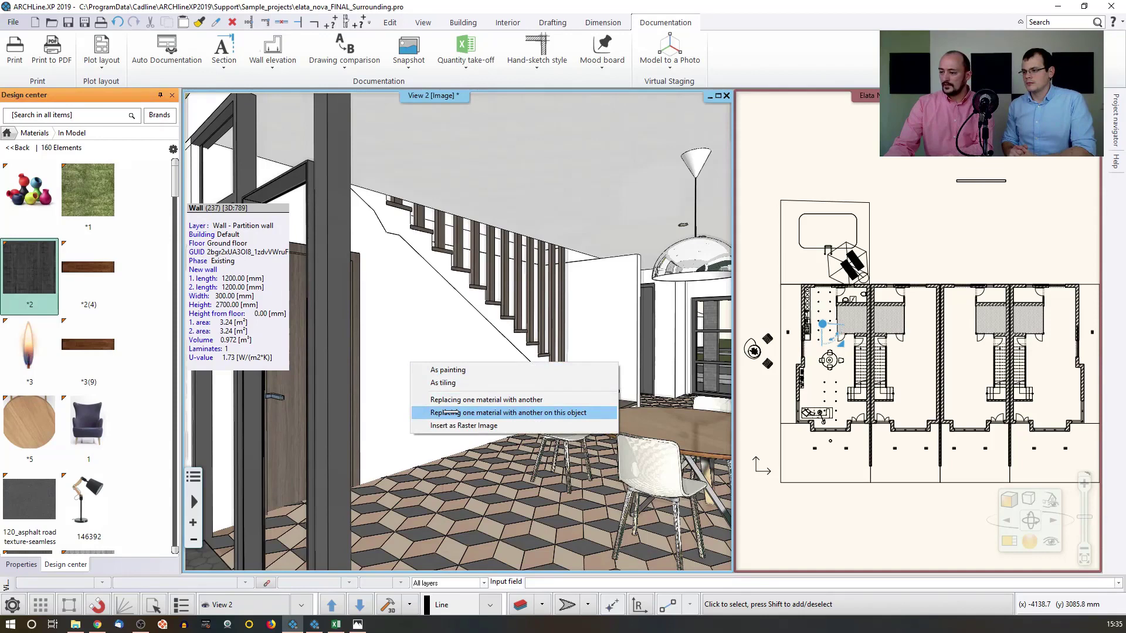
left_click(463, 425)
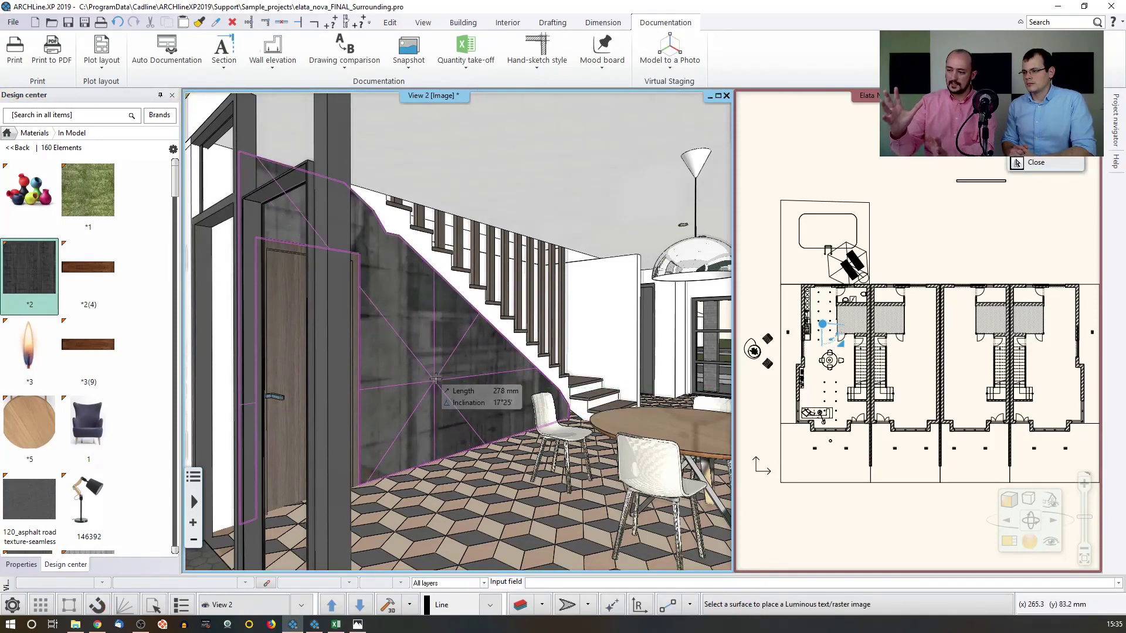
key("Escape")
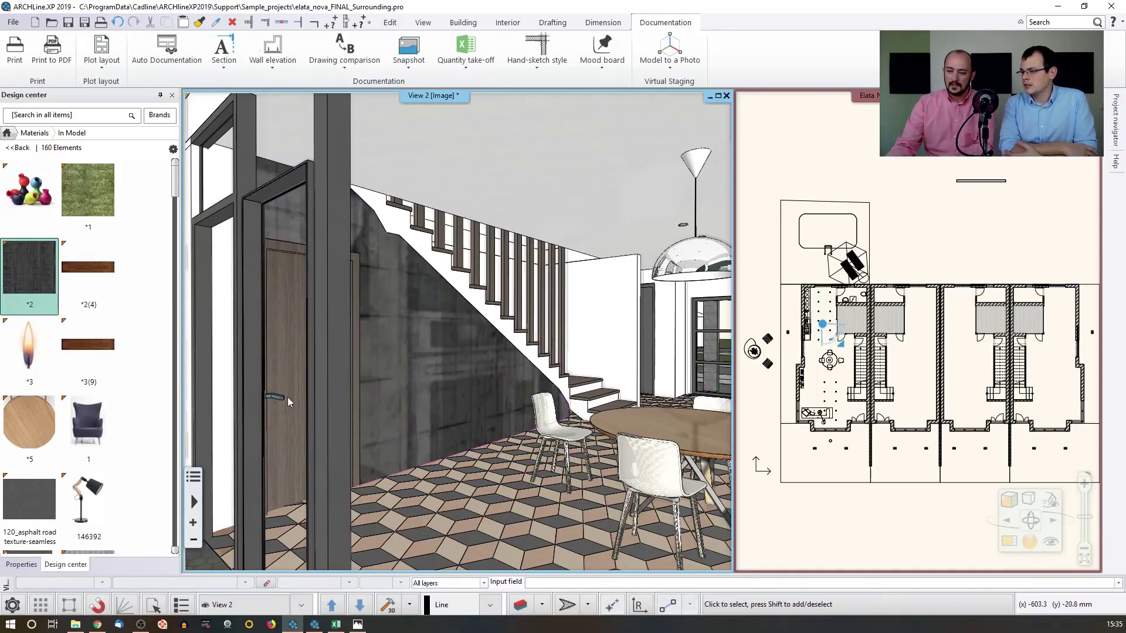
- Apply the in-model 120_asphalt road texture-seamless material to the wall beneath the staircase
mouse_move(29, 499)
left_mouse_down()
mouse_move(436, 387)
mouse_move(422, 384)
left_mouse_up()
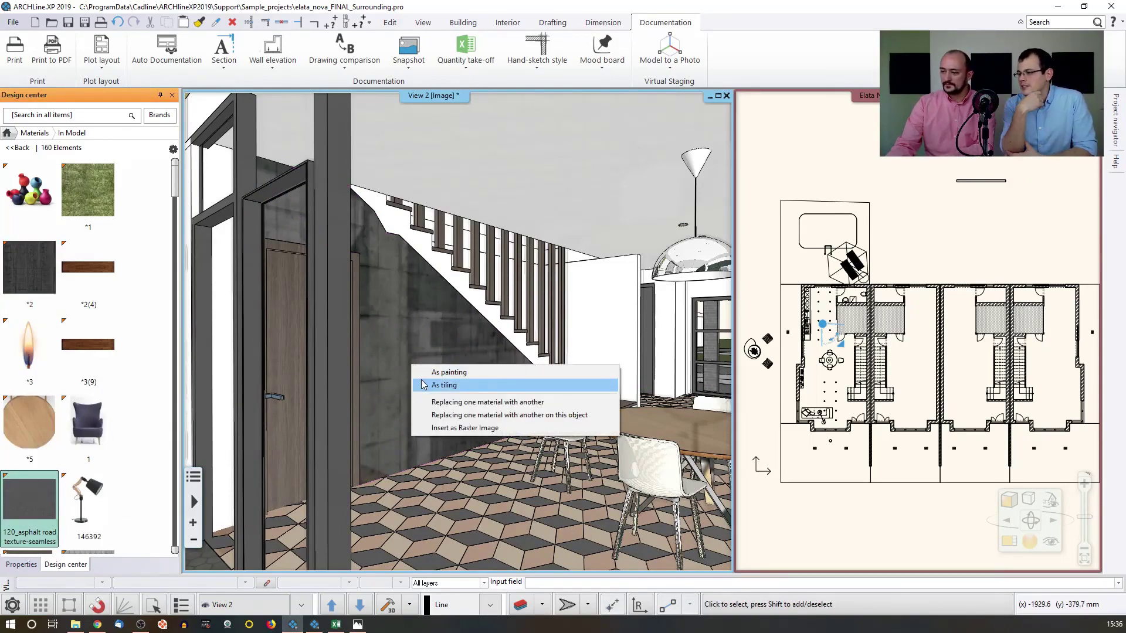
left_click(454, 418)
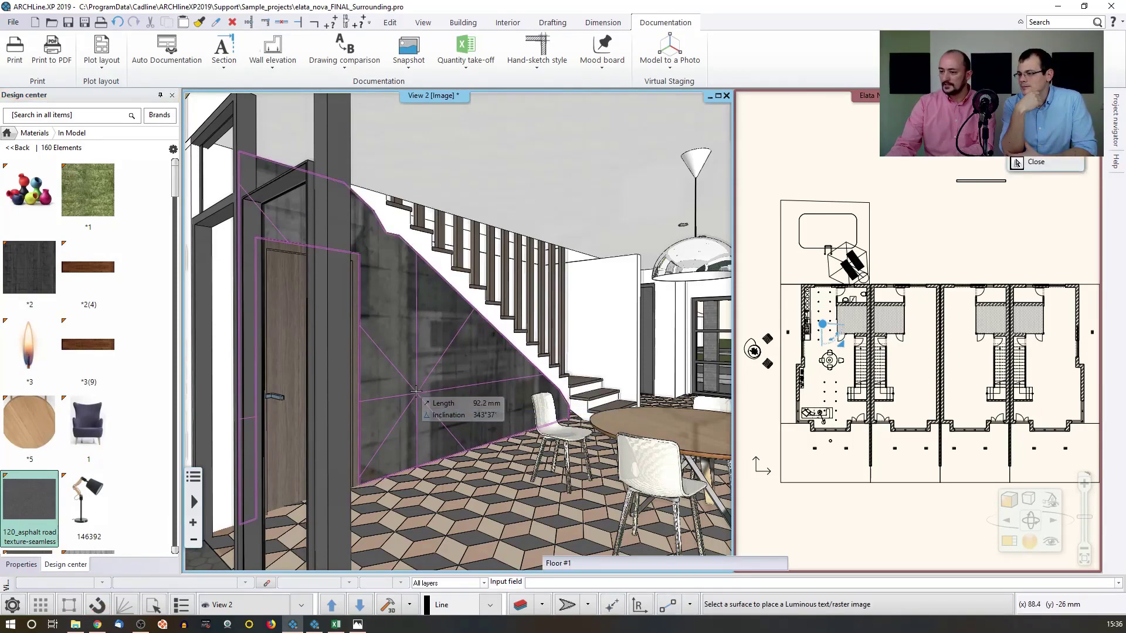
scroll(430, 404, "up", 3)
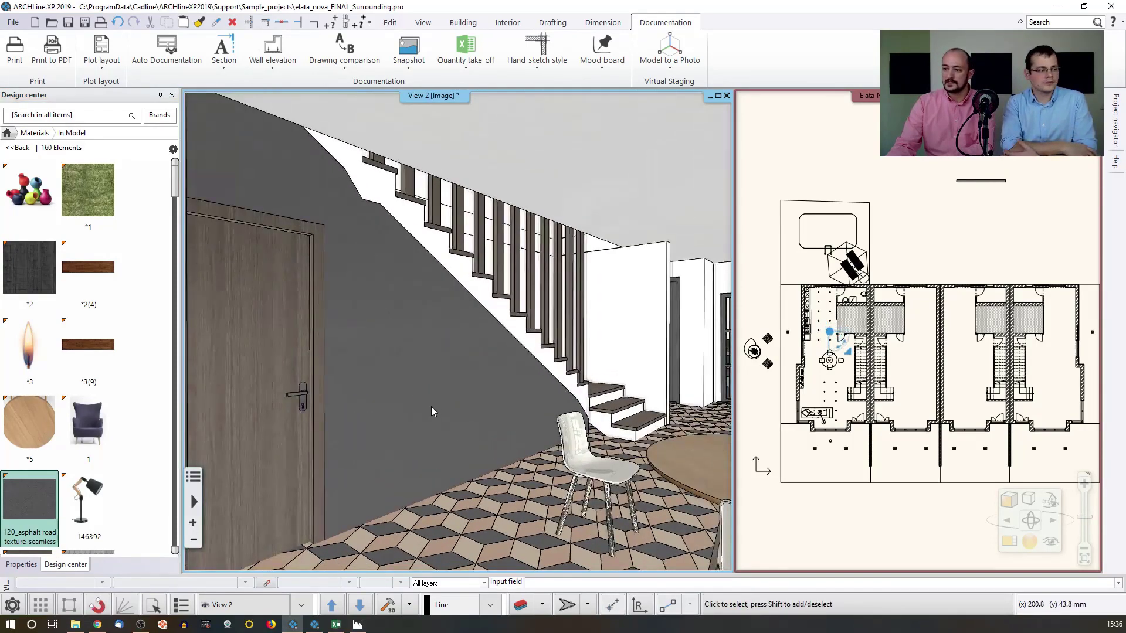
mouse_move(429, 412)
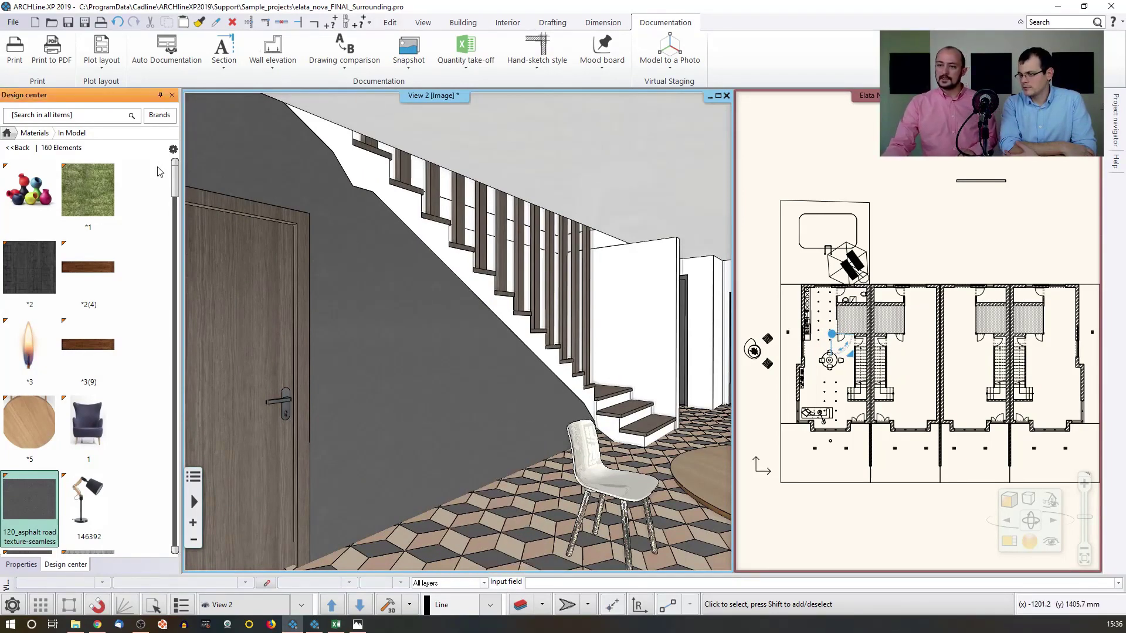
- Import Mercator_Projection.png from the files folder as a new material in category My, subcategory Other
left_click(18, 147)
left_click(28, 190)
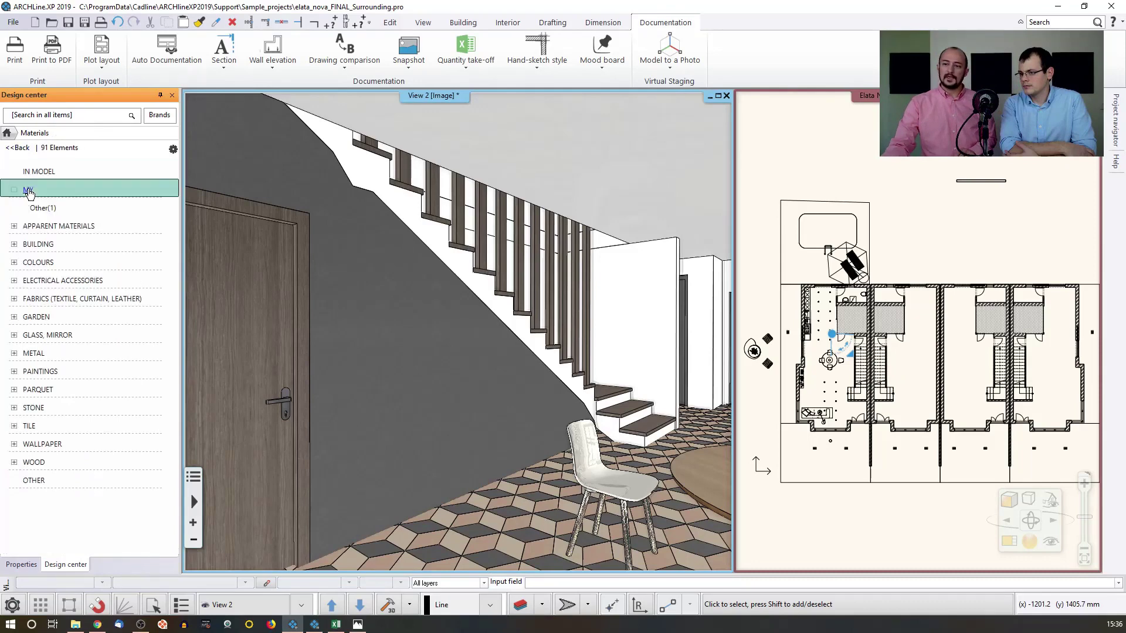
left_click(49, 210)
mouse_move(56, 219)
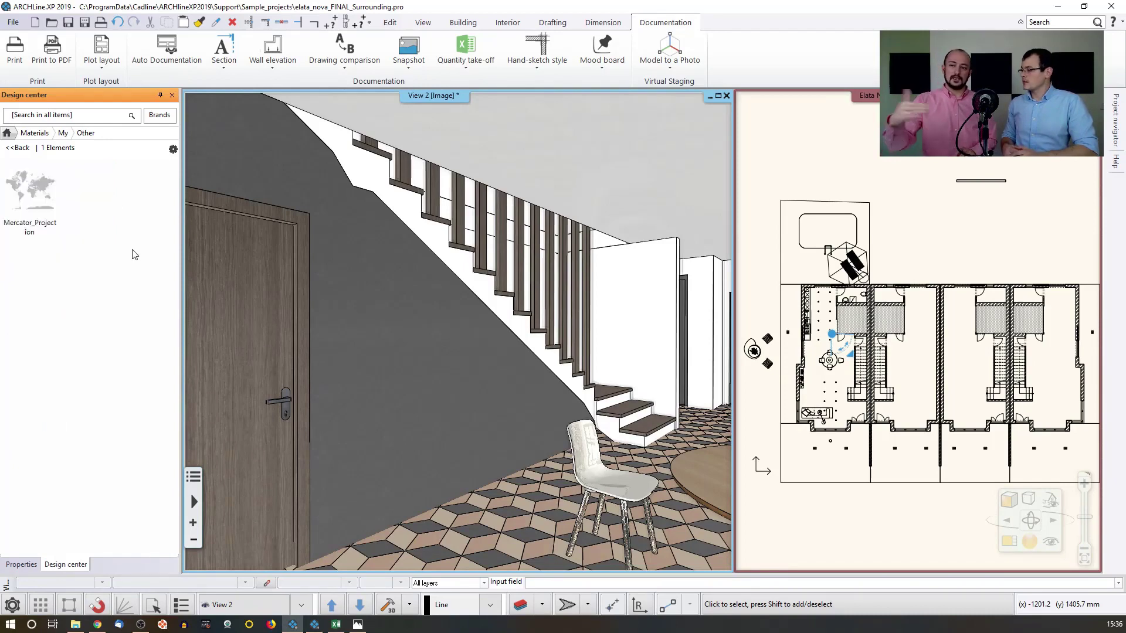
left_click(78, 626)
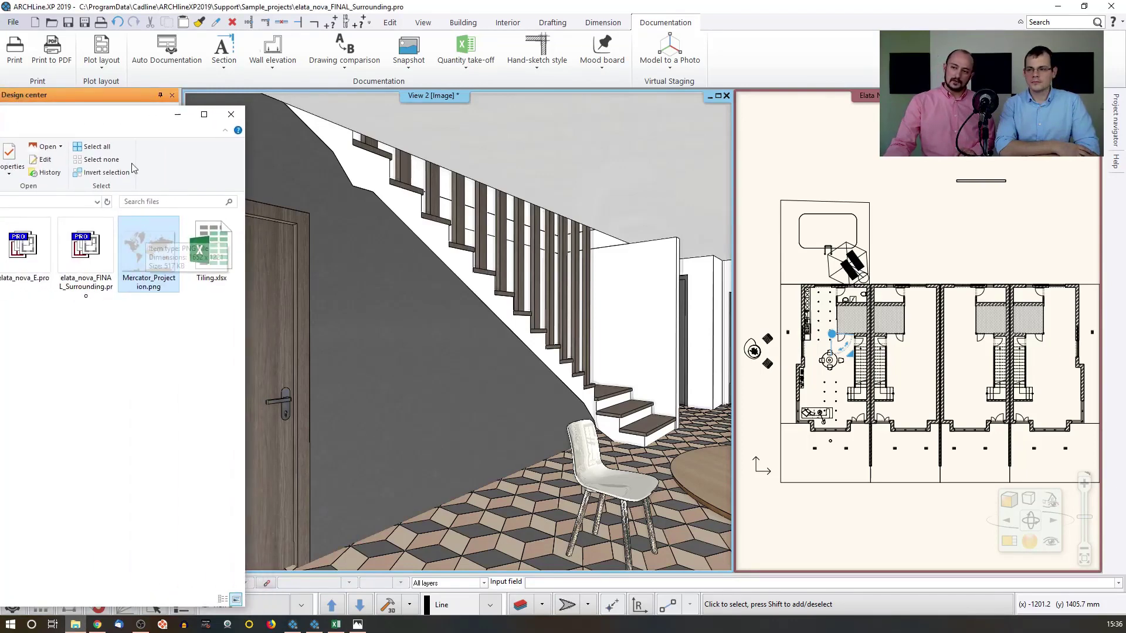
left_click_drag(96, 128, 821, 133)
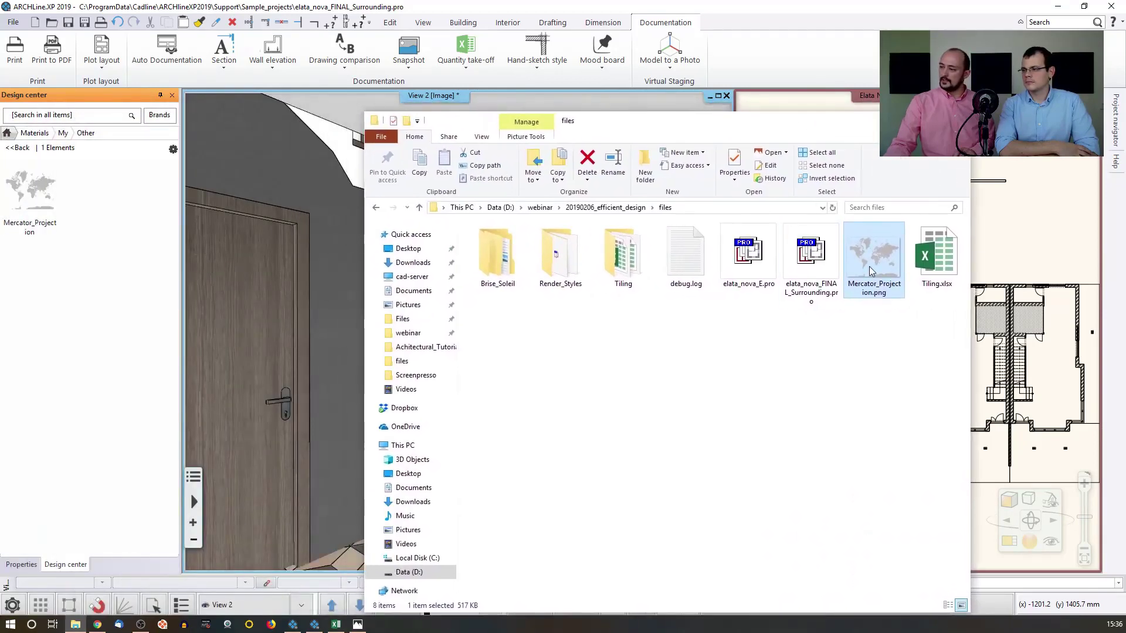
left_click_drag(871, 268, 117, 207)
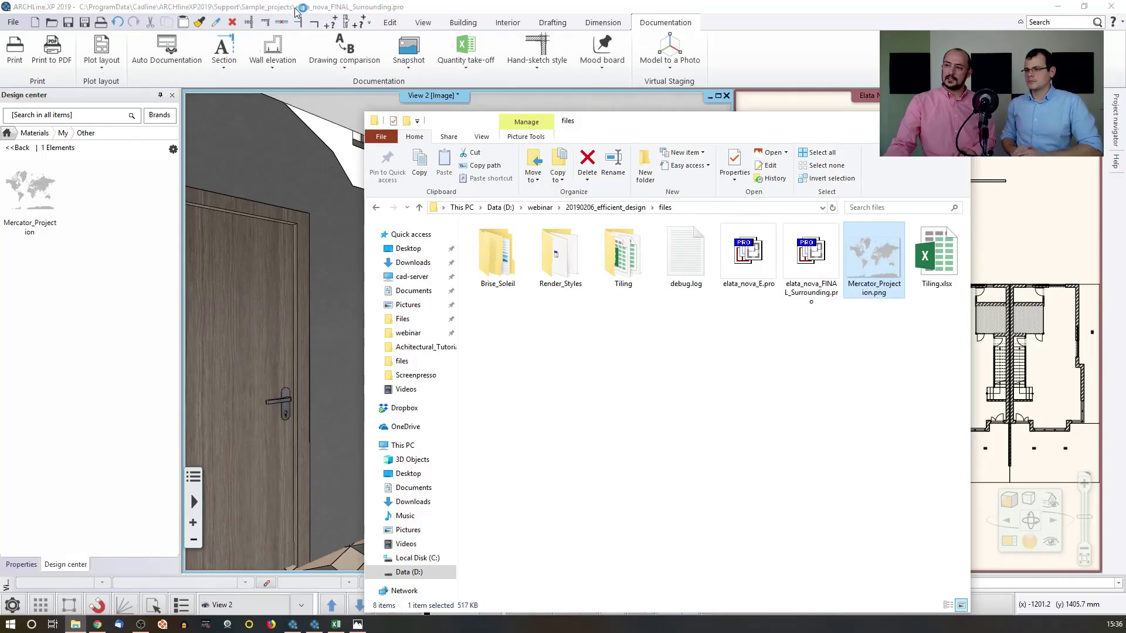
left_click(296, 12)
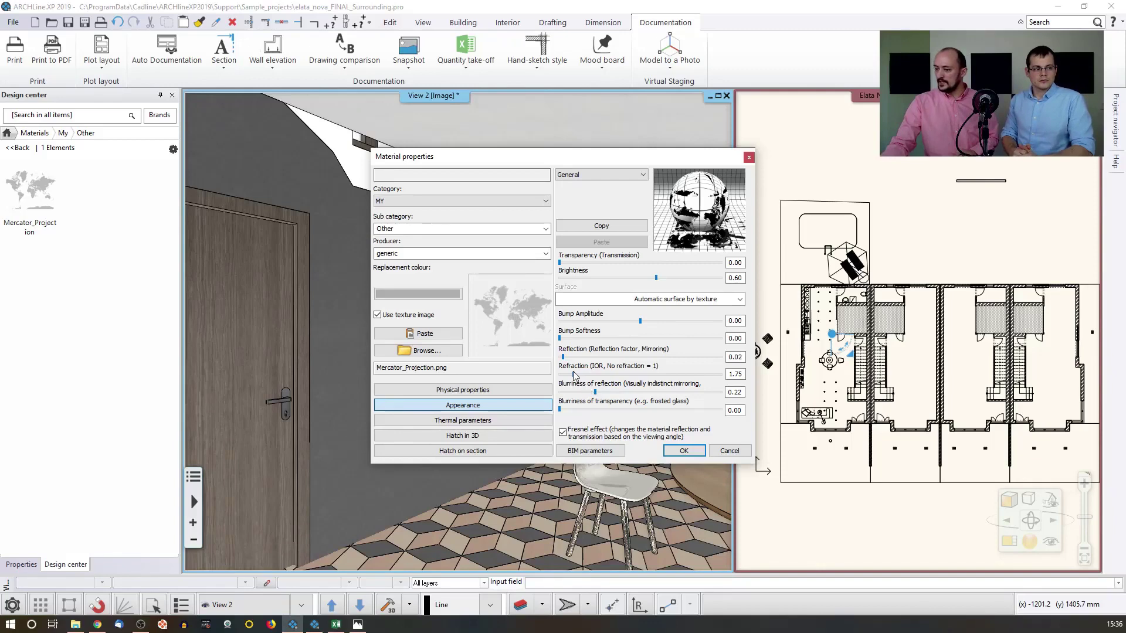
- Set the refraction of the new Mercator_Projection material to 1 in its appearance settings
left_click_drag(574, 376, 569, 376)
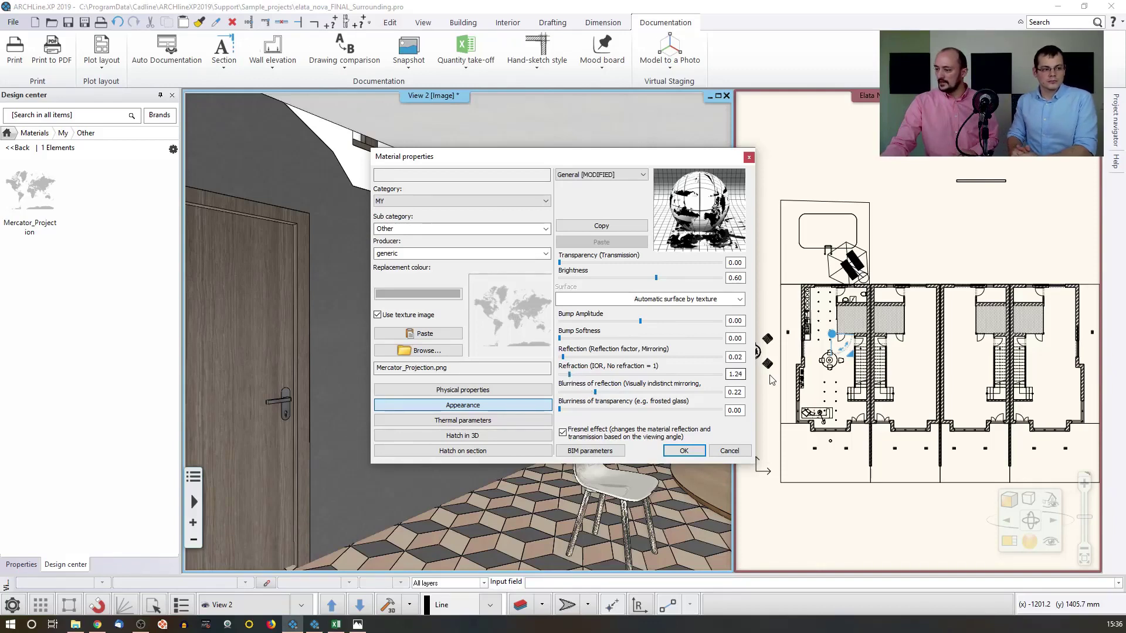
double_click(740, 375)
type("1")
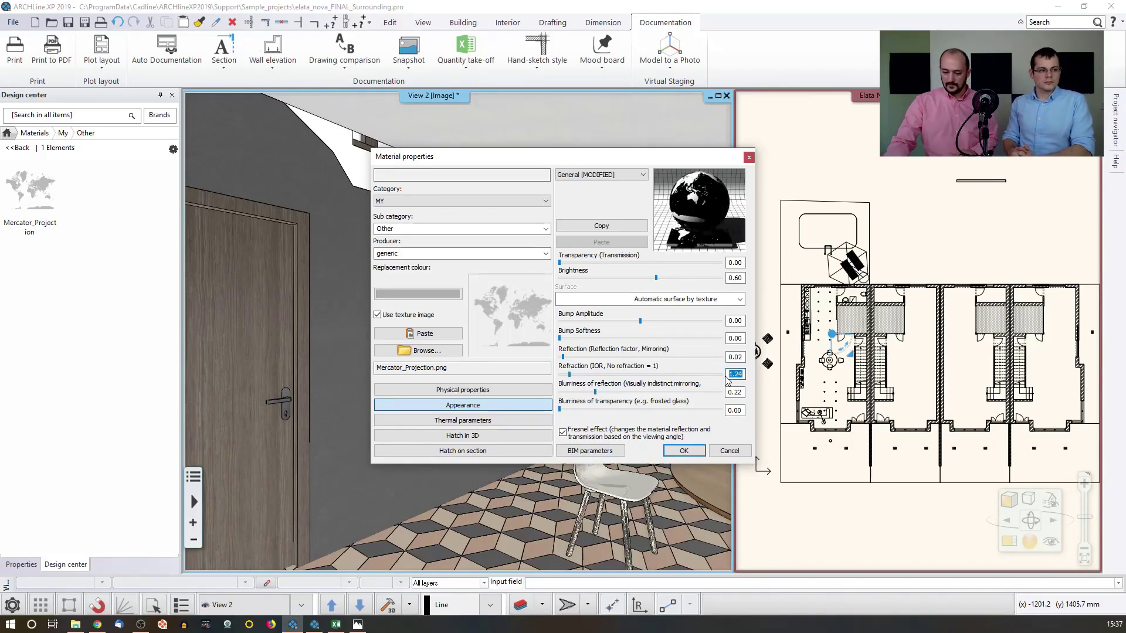
left_click(736, 339)
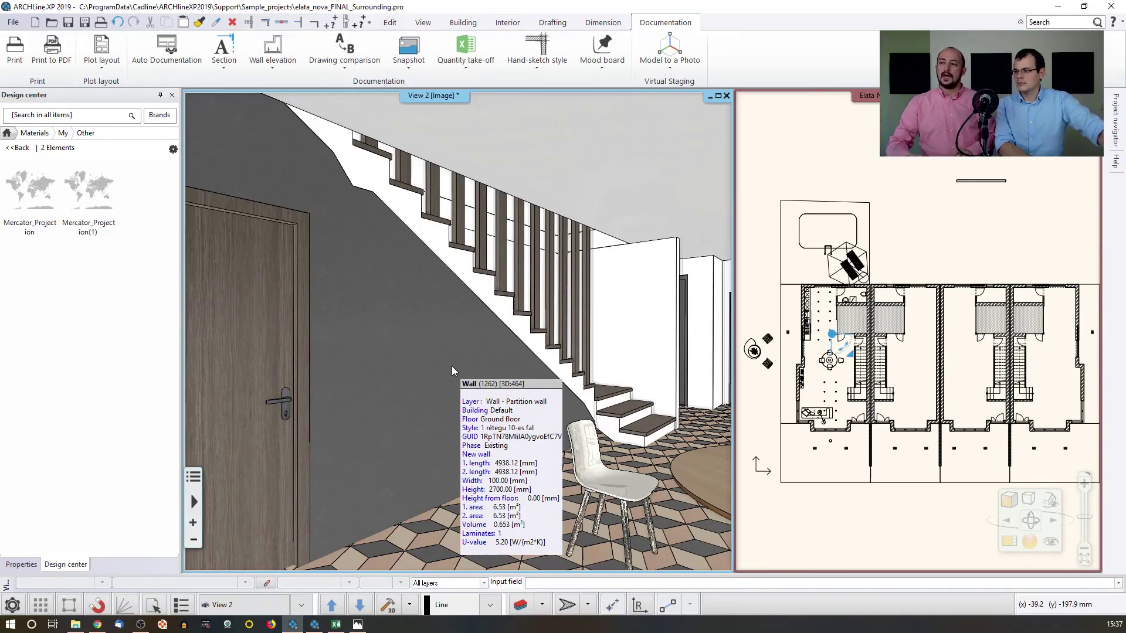
- Place a Picture on wall object in the Ship style on the dark wall beneath the staircase
left_click(508, 23)
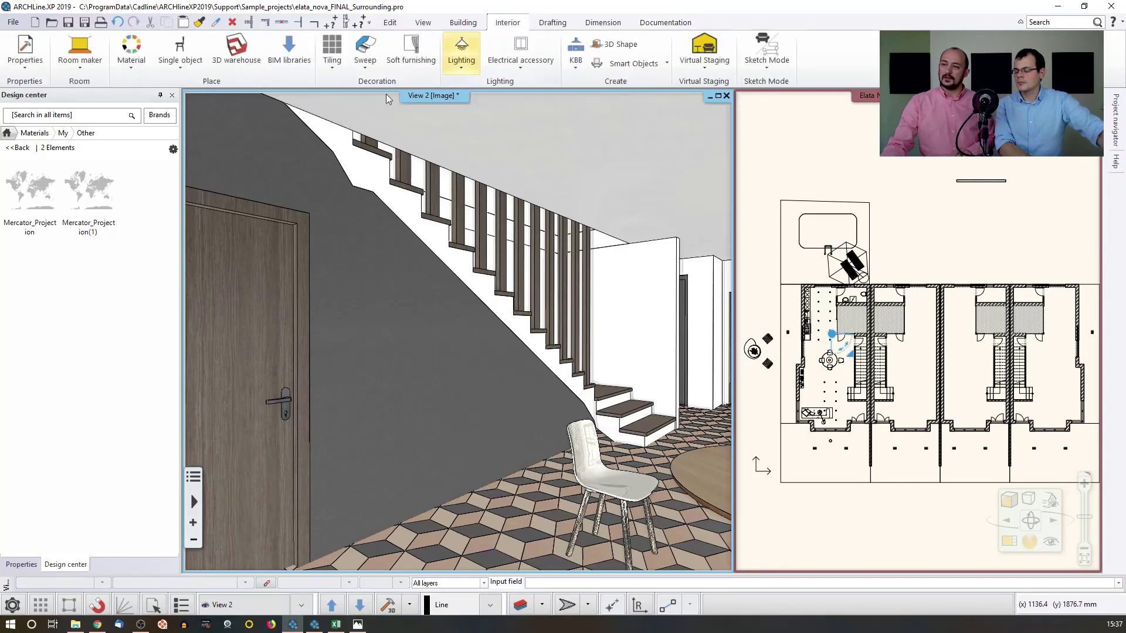
left_click(180, 63)
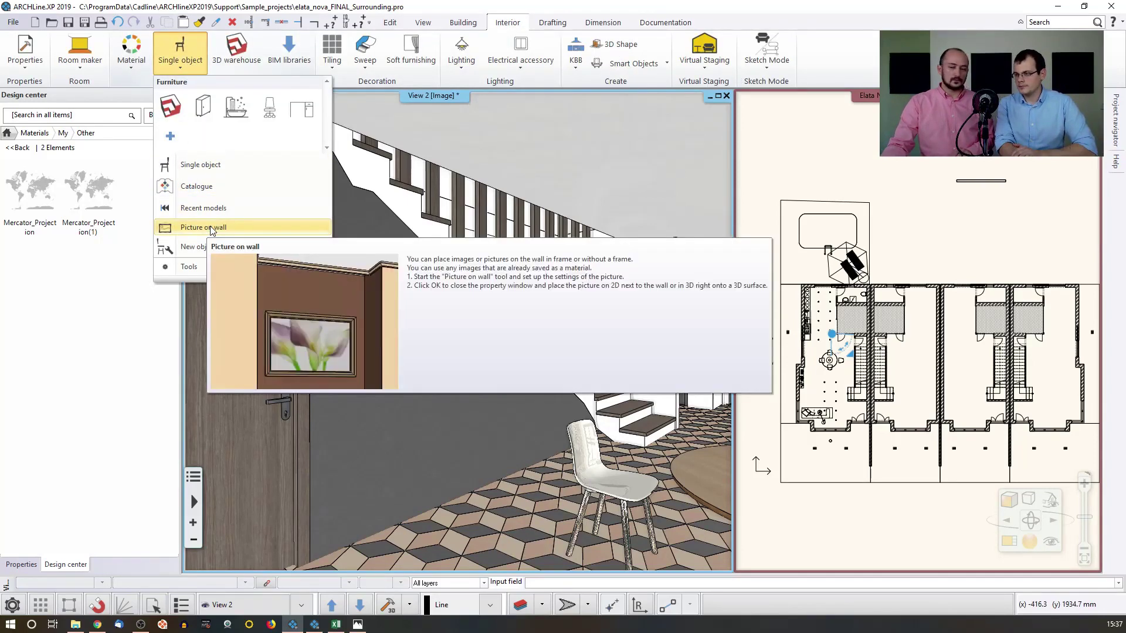
left_click(210, 228)
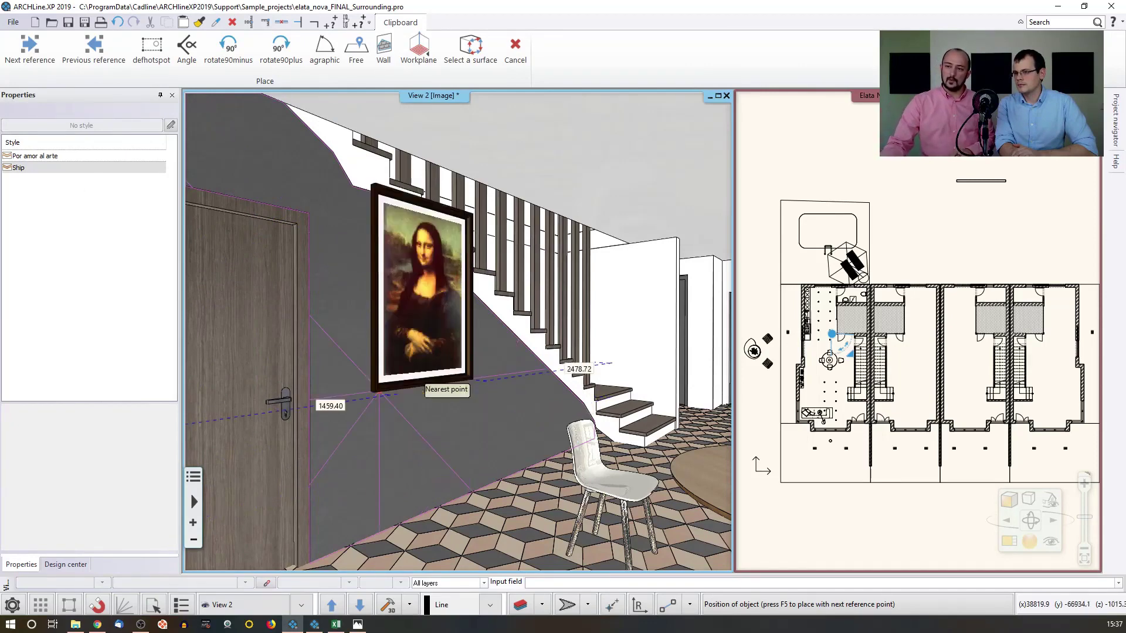
left_click(35, 168)
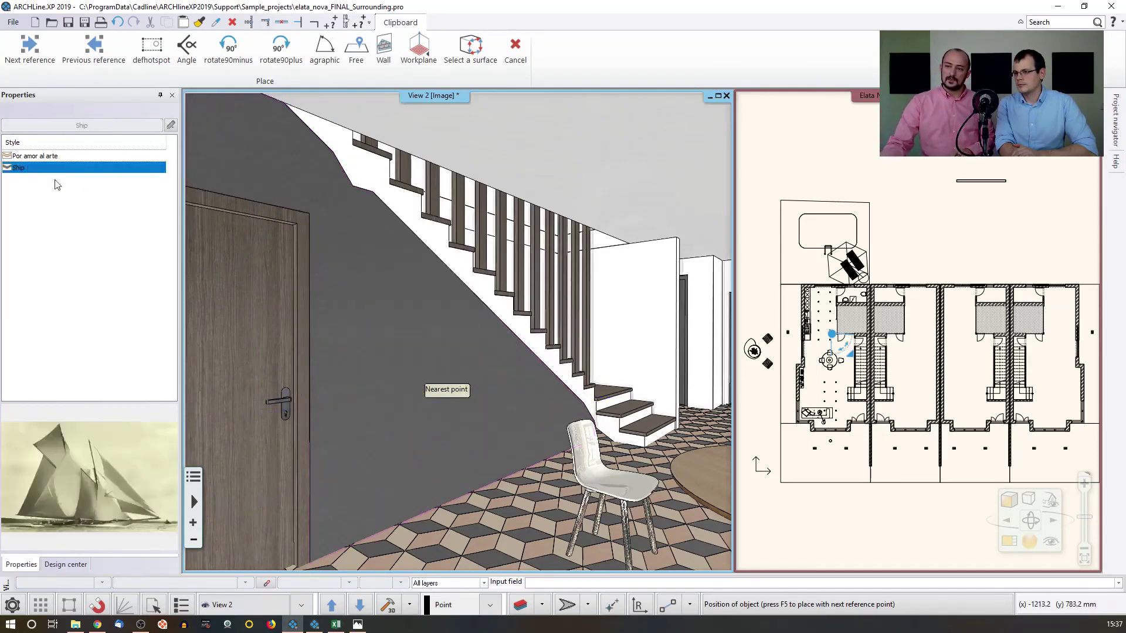
left_click(486, 399)
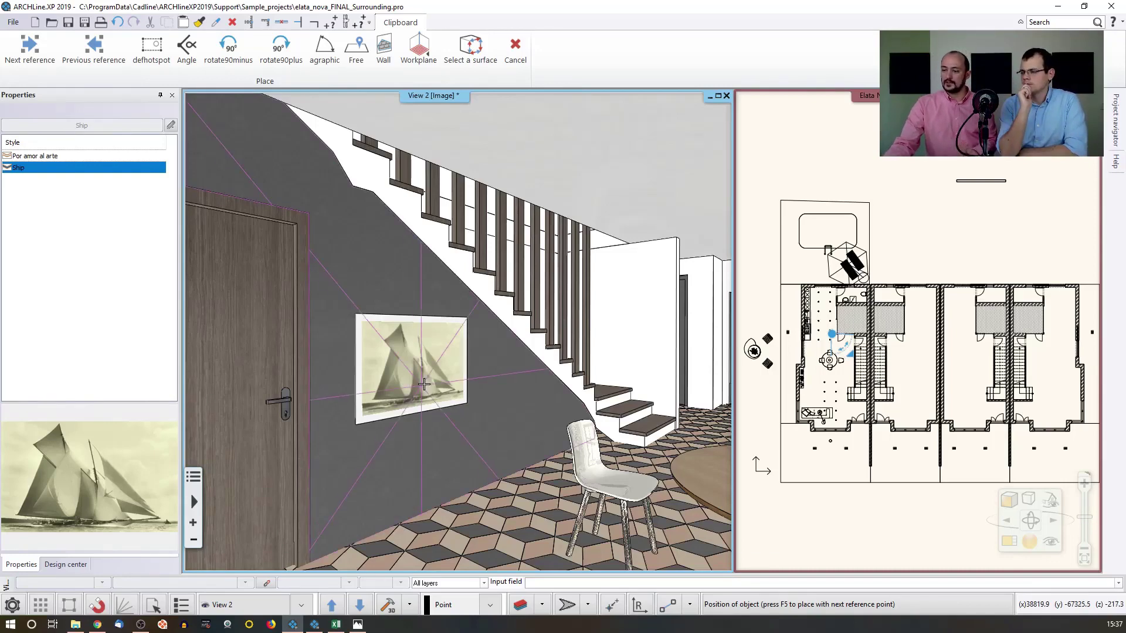
key("Escape")
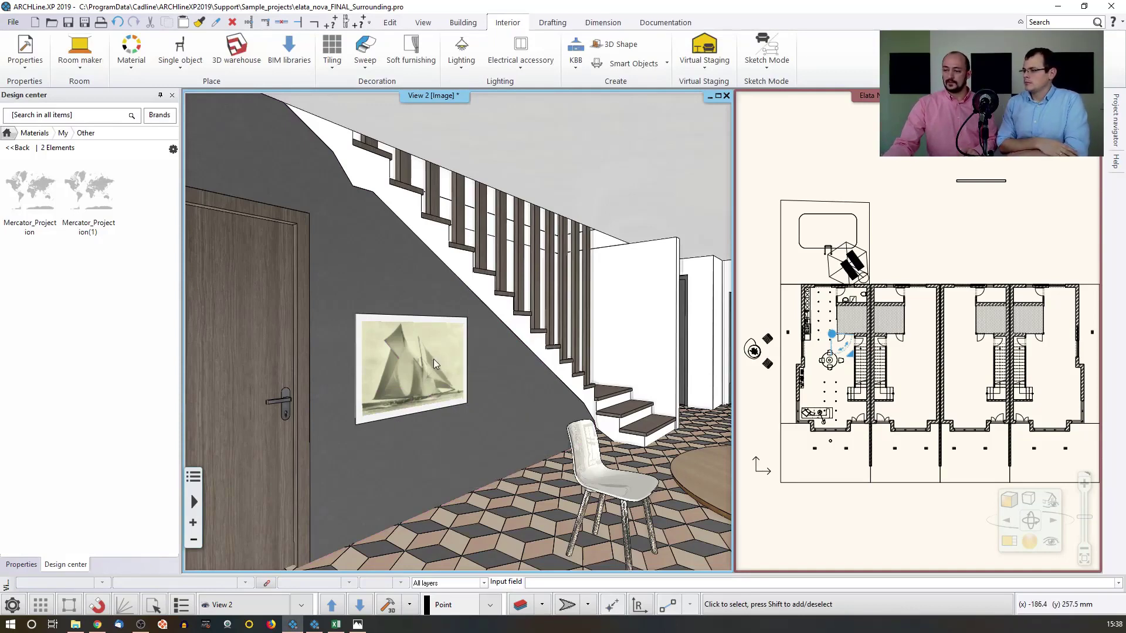
- Open the properties of the ship picture on the wall and disable its matting
right_click(432, 357)
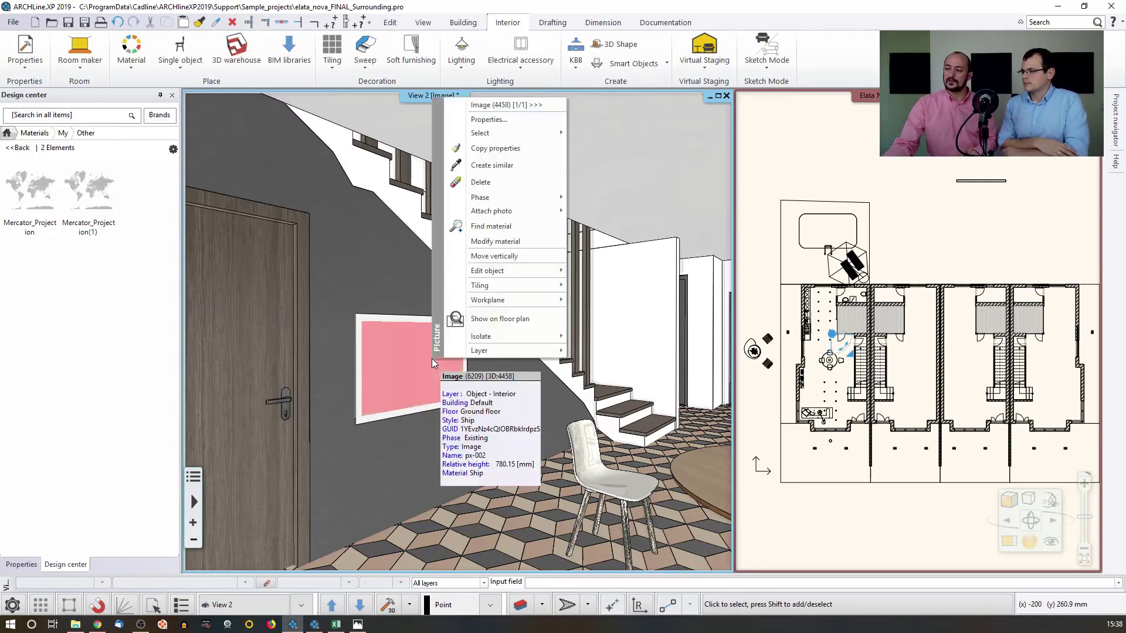
left_click(512, 120)
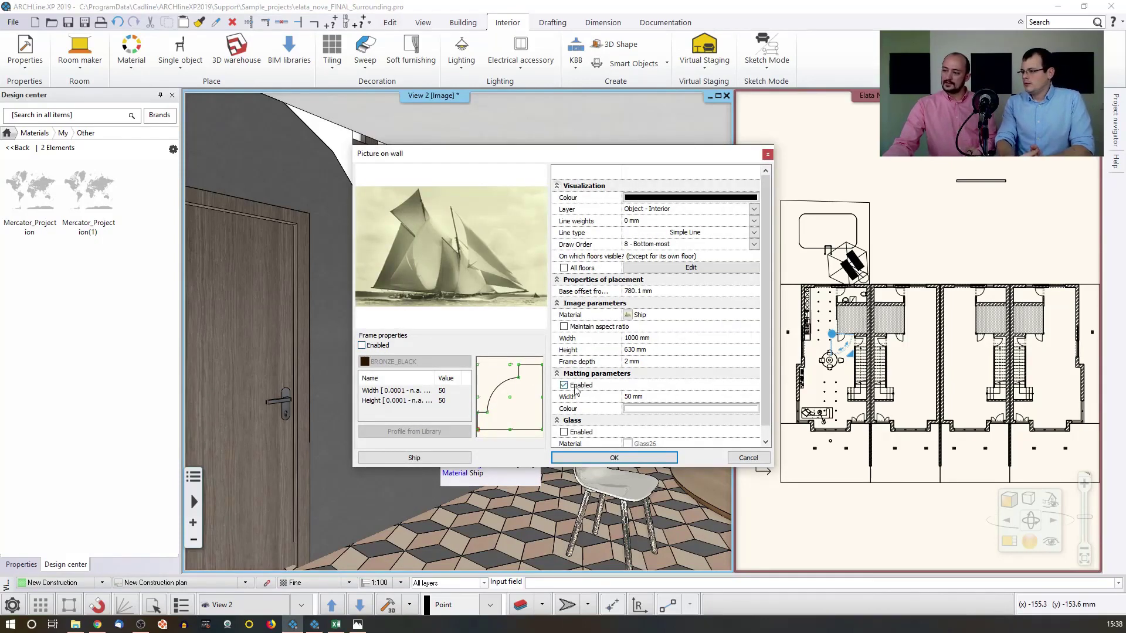
left_click_drag(489, 152, 594, 150)
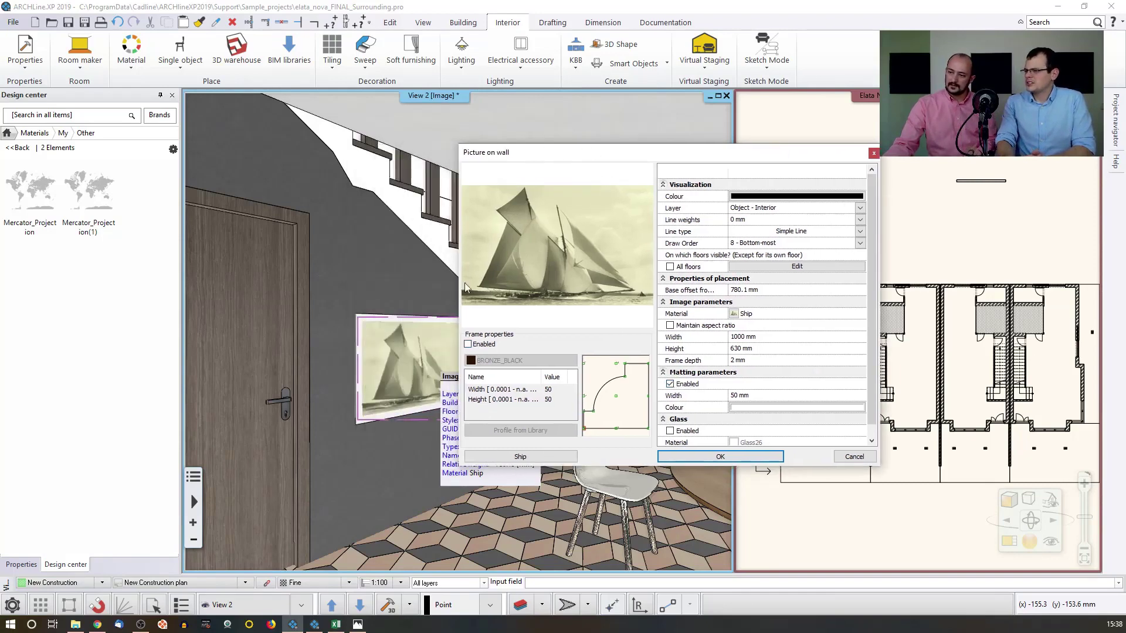
left_click(670, 384)
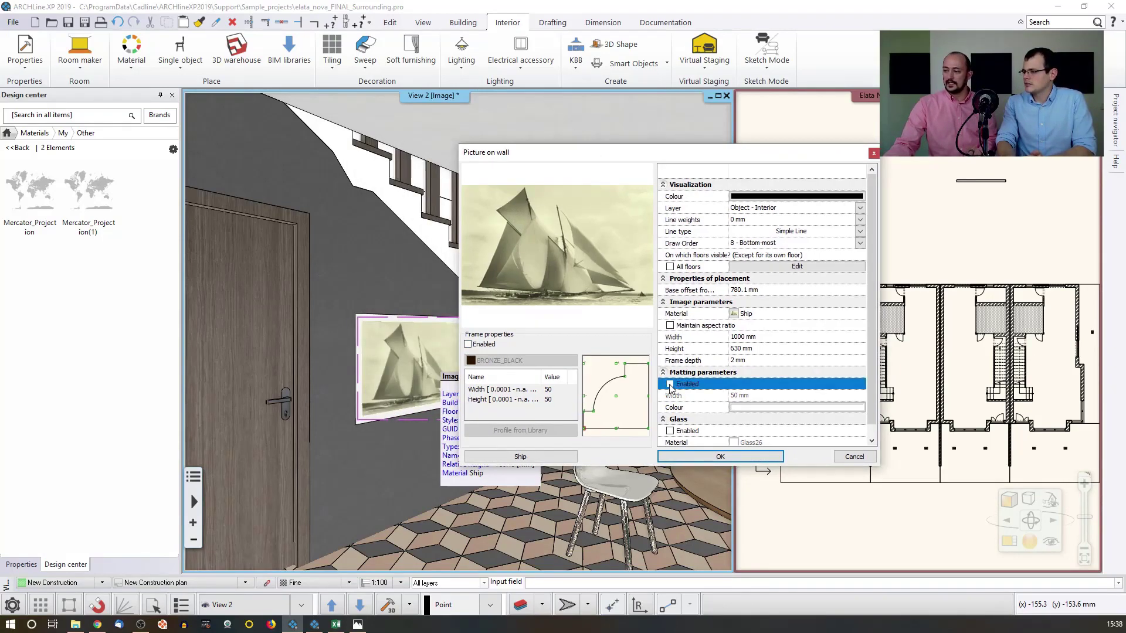
- Replace the picture's Ship material with Mercator_Projection from My, Other, without keeping the previously set dimensions
left_click(735, 315)
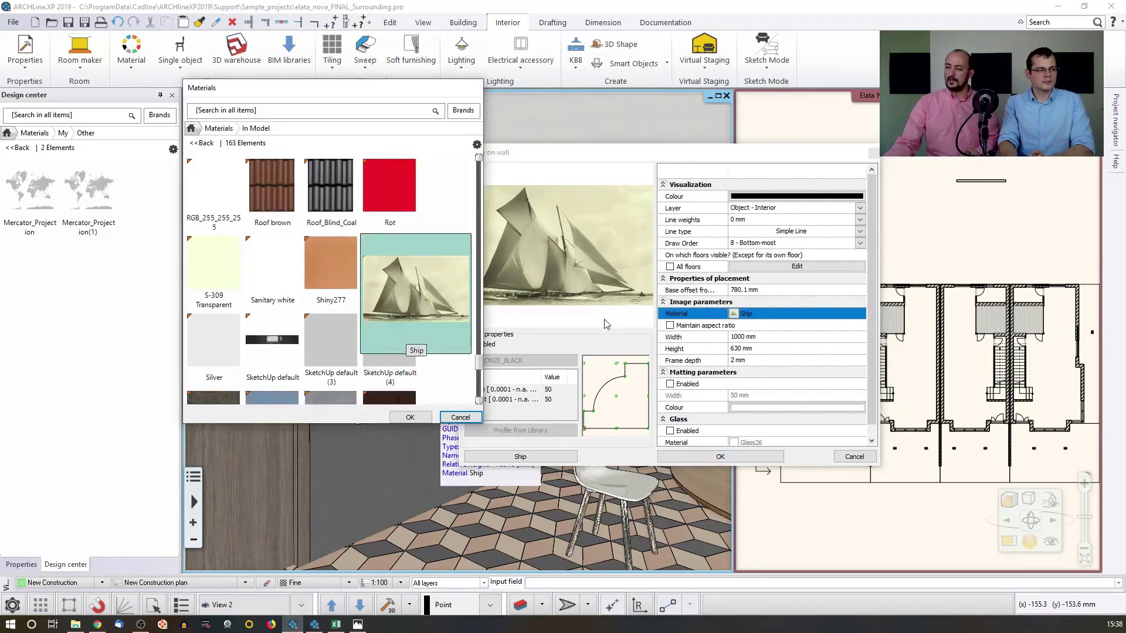
left_click(212, 130)
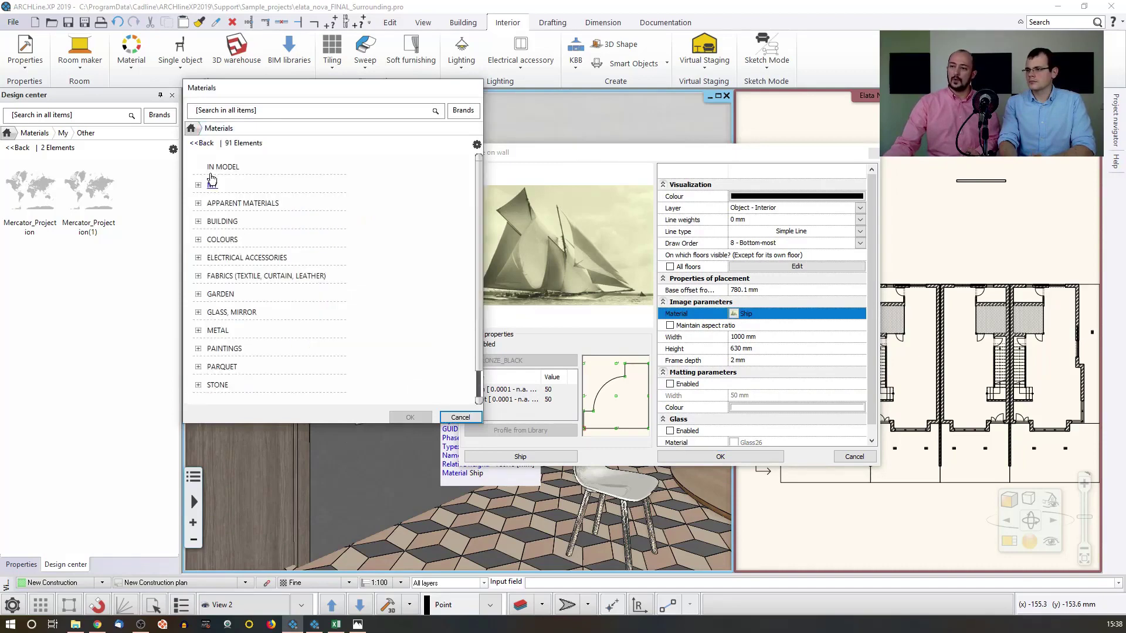
left_click(212, 185)
left_click(225, 203)
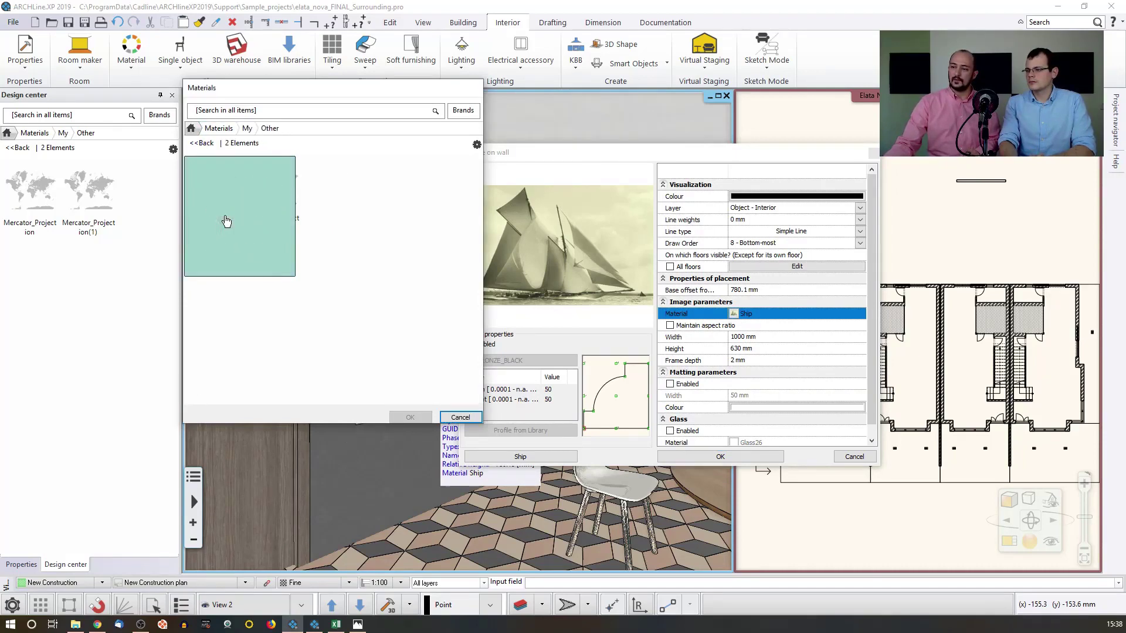
left_click(411, 418)
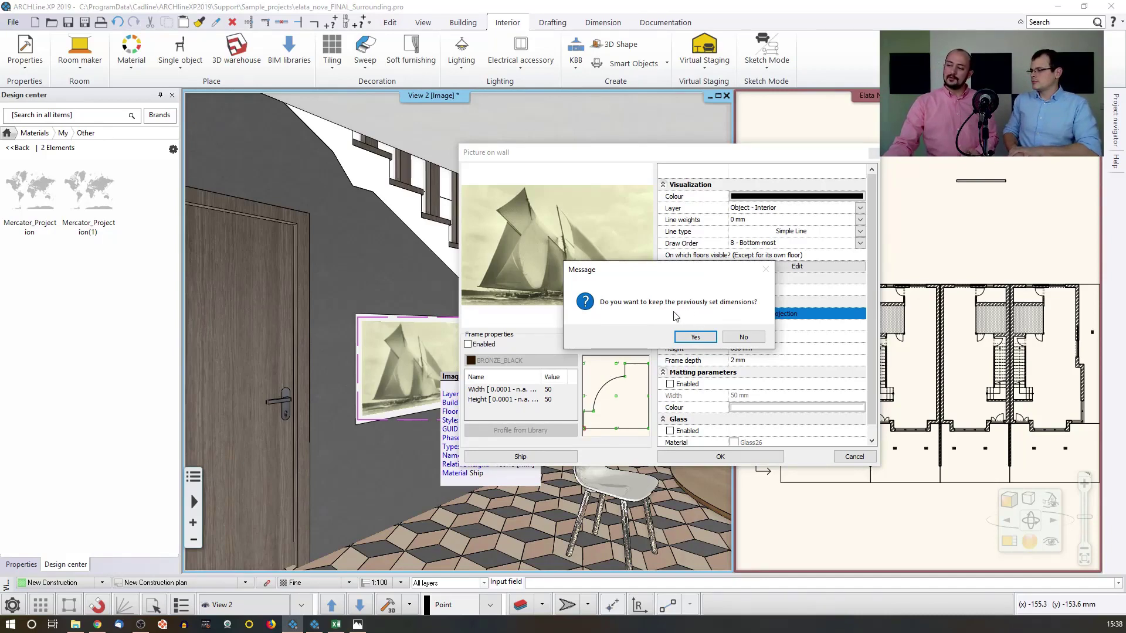
left_click_drag(688, 274, 551, 265)
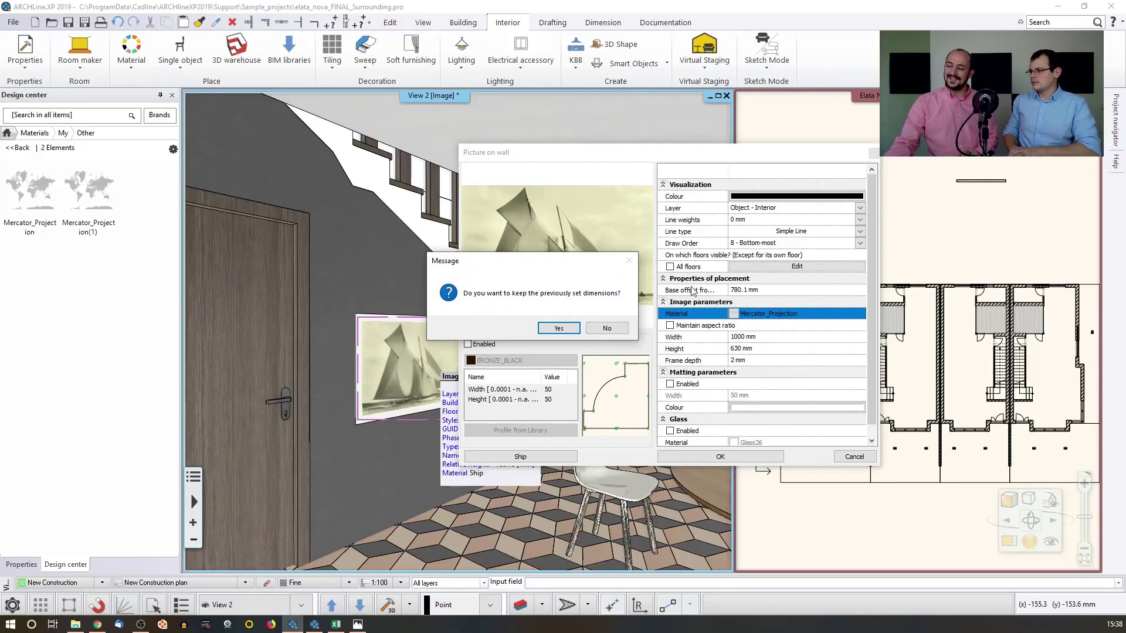
left_click(605, 329)
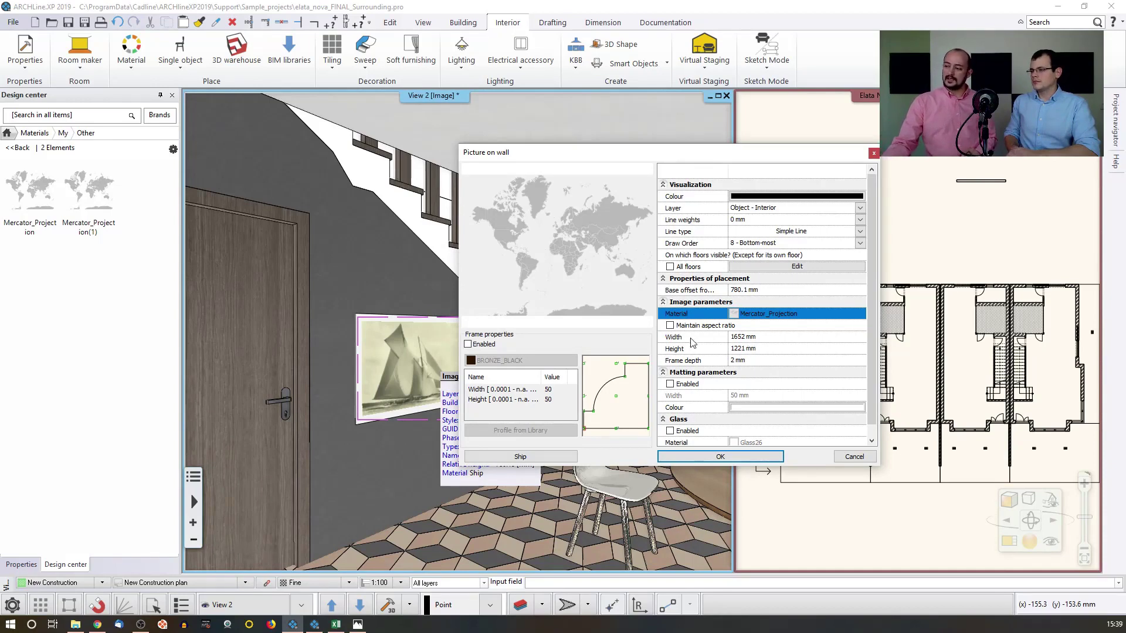
- Maintain the world map picture's aspect ratio, set its width to 1500 mm and apply the picture properties
left_click(671, 327)
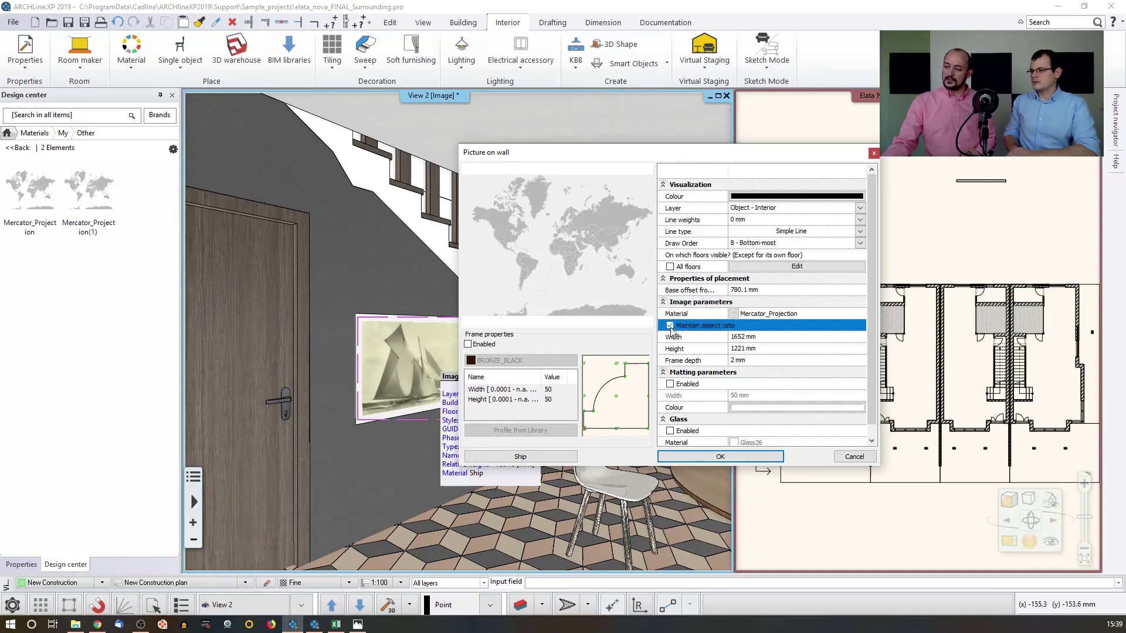
left_click(767, 337)
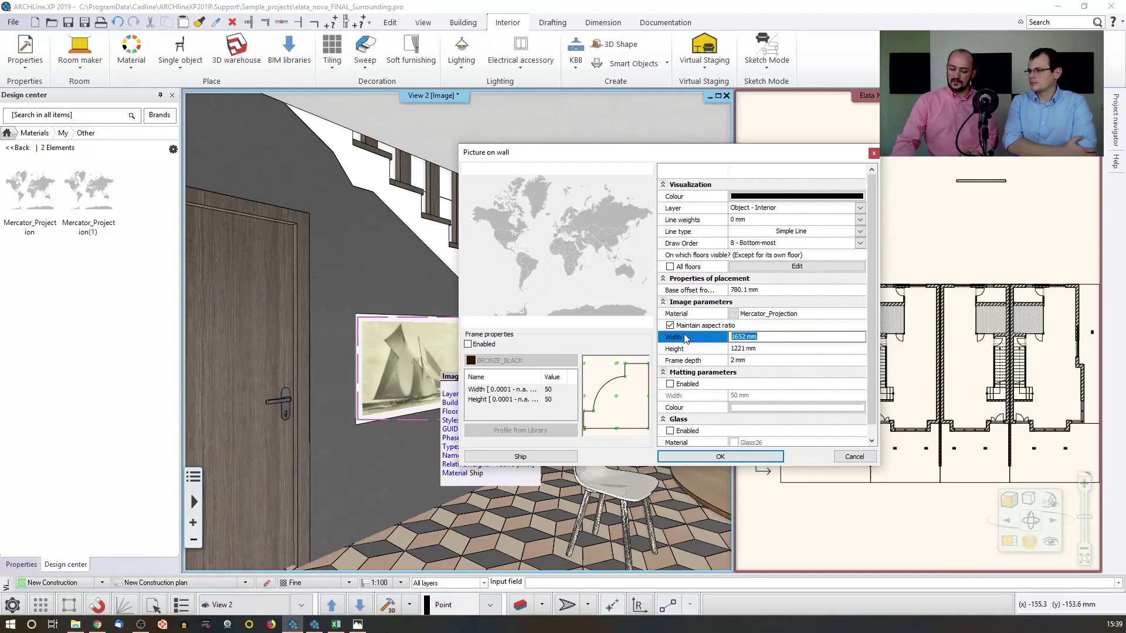
type("1500")
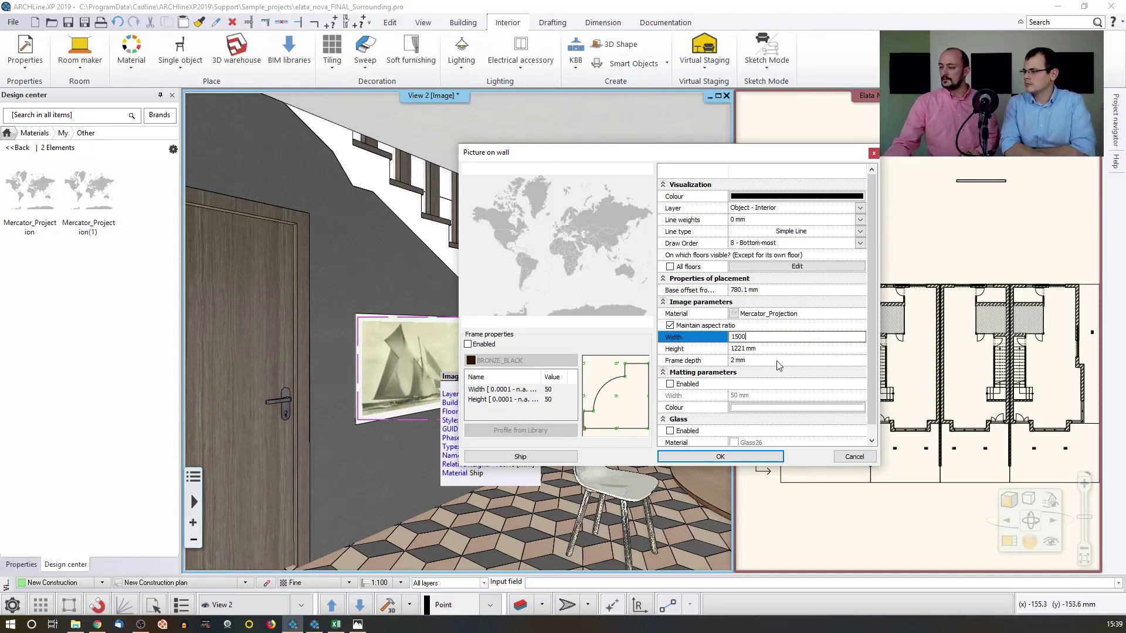
key("Tab")
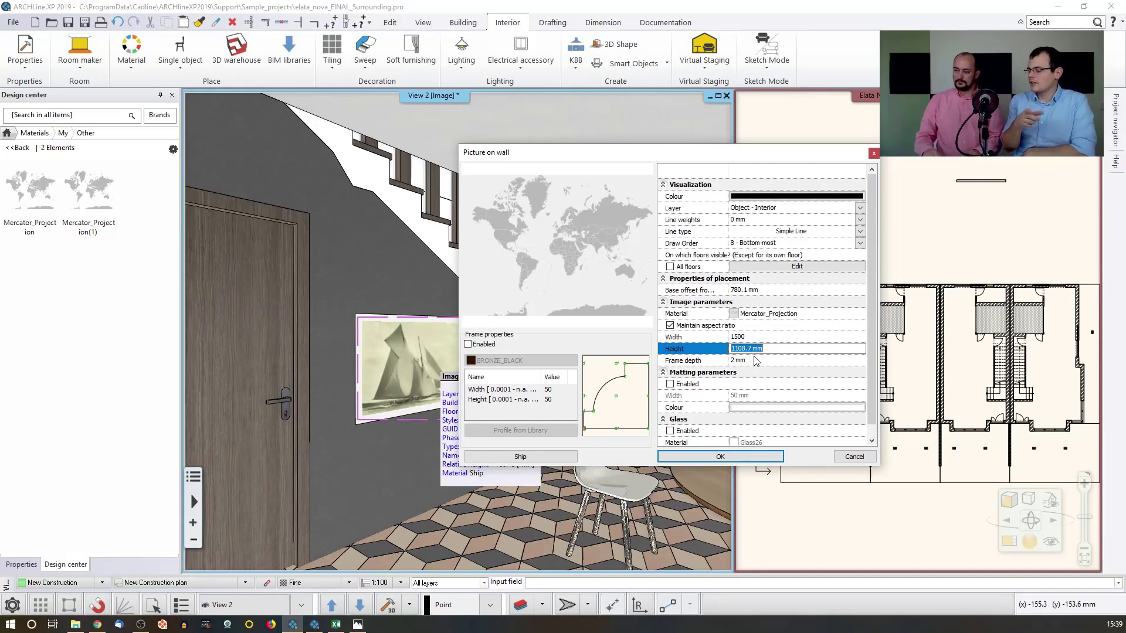
left_click(701, 457)
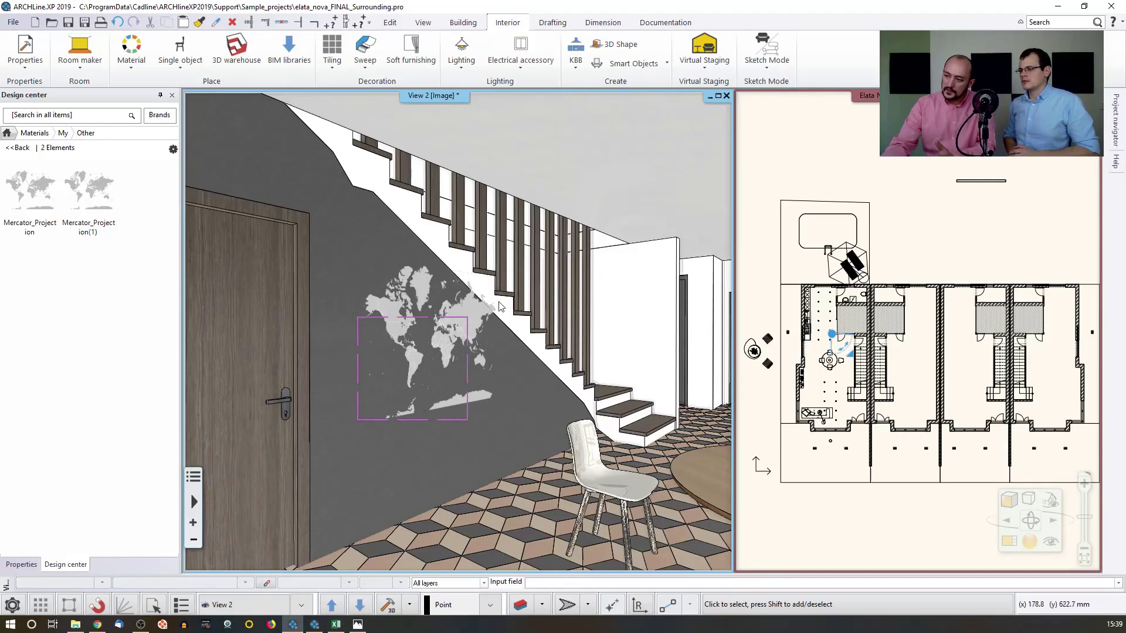
- Move the world map picture horizontally along the dark wall toward the door, clear of the staircase edge, and deselect it
mouse_move(479, 311)
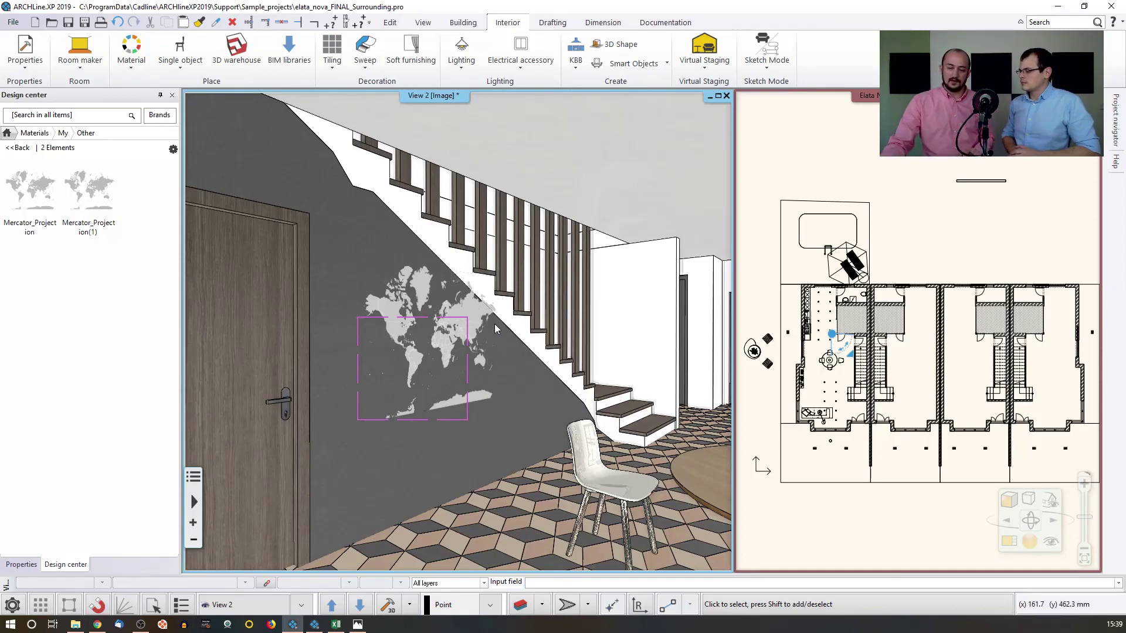
left_click(466, 312)
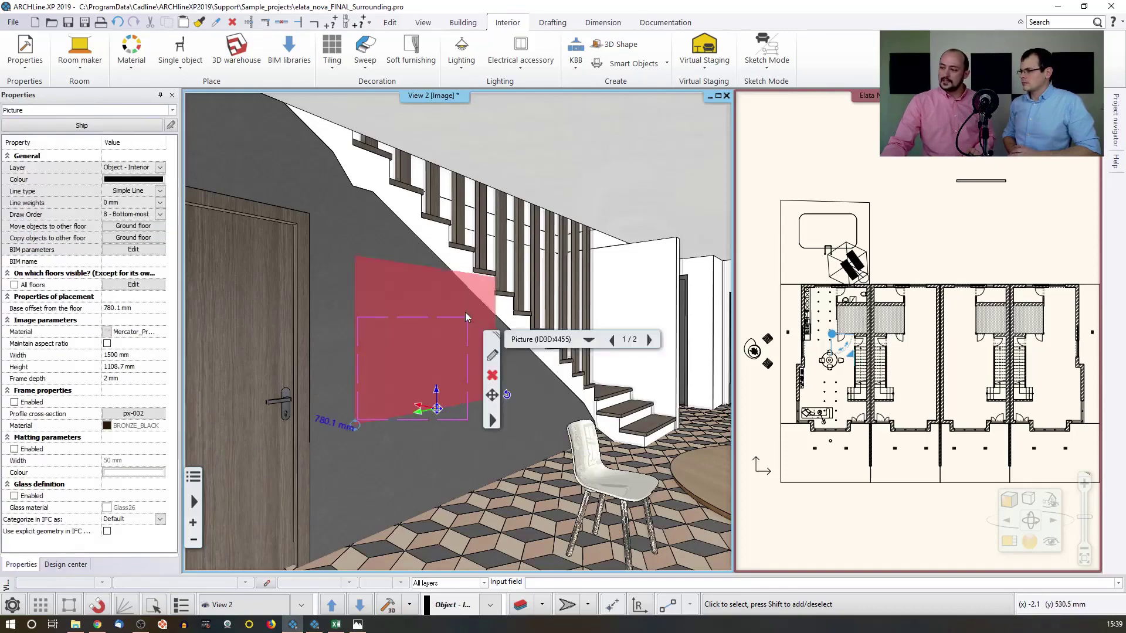
right_click(418, 413)
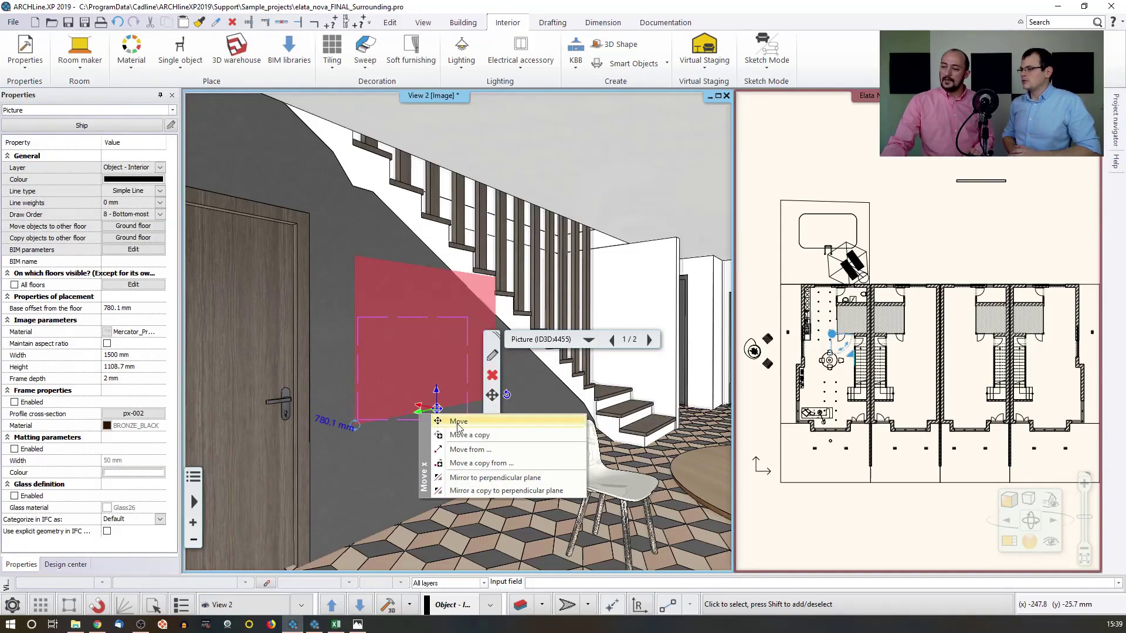
left_click(445, 422)
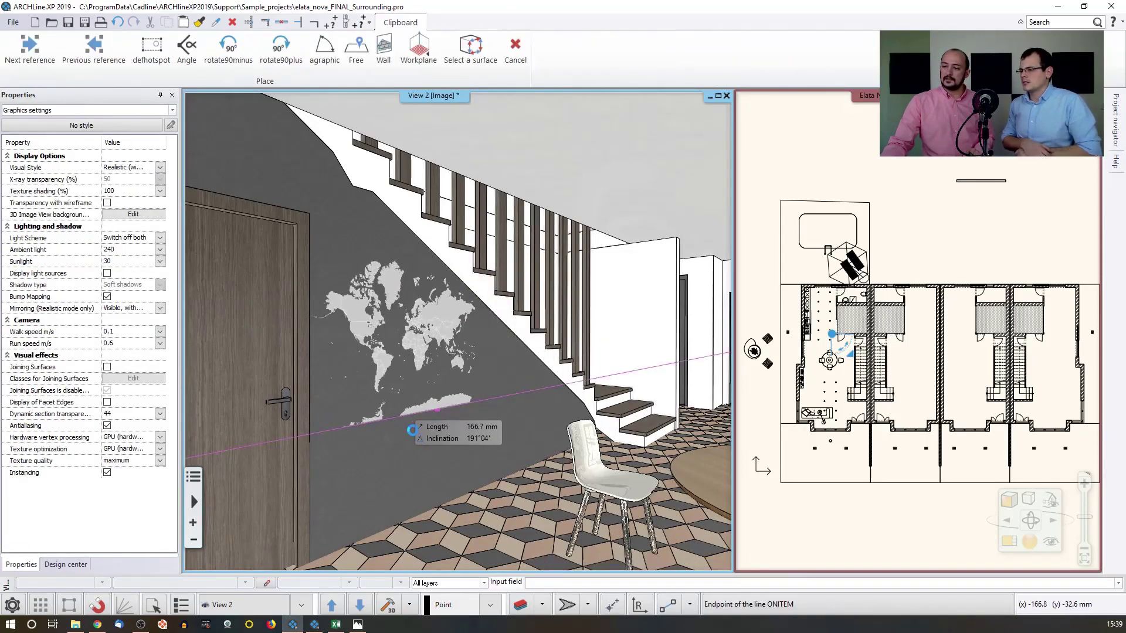
left_click(427, 366)
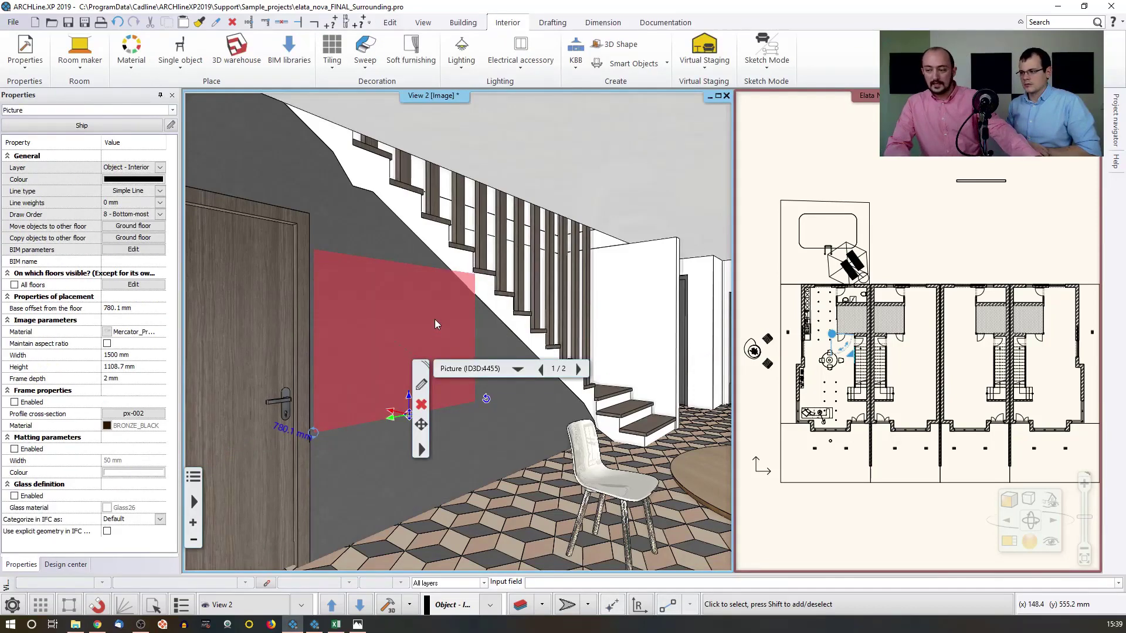
key("Escape")
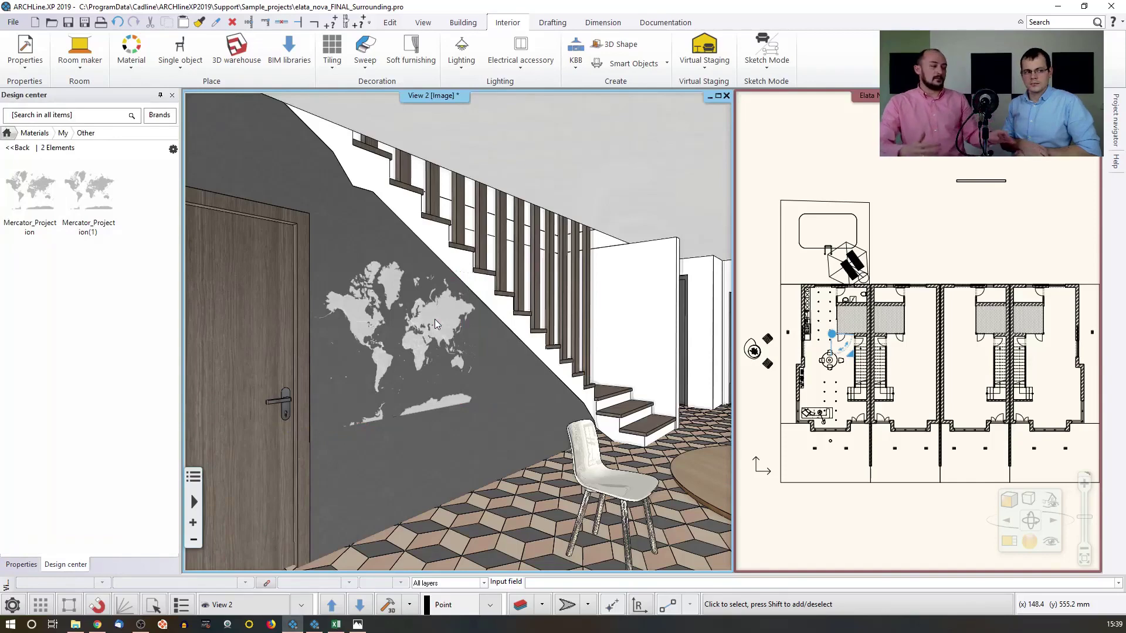